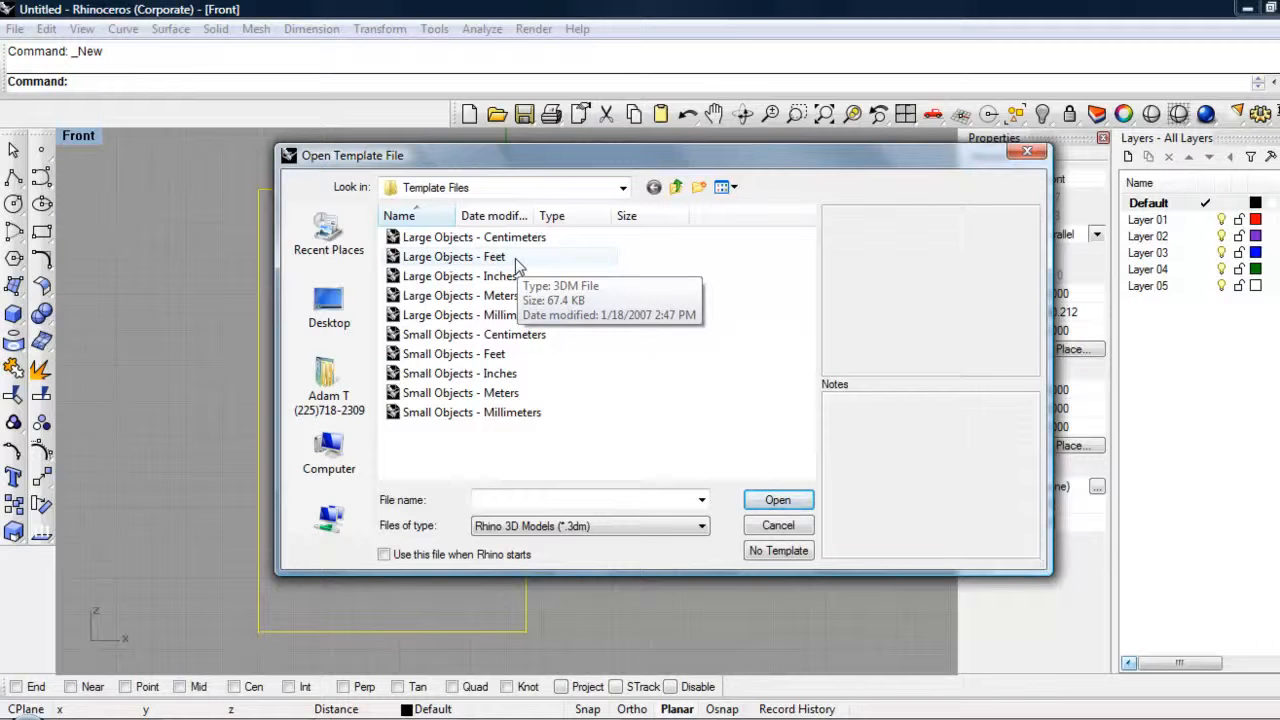
Step: Start a new model from the "Large Objects - Feet" template and maximize the Front viewport
double_click(480, 257)
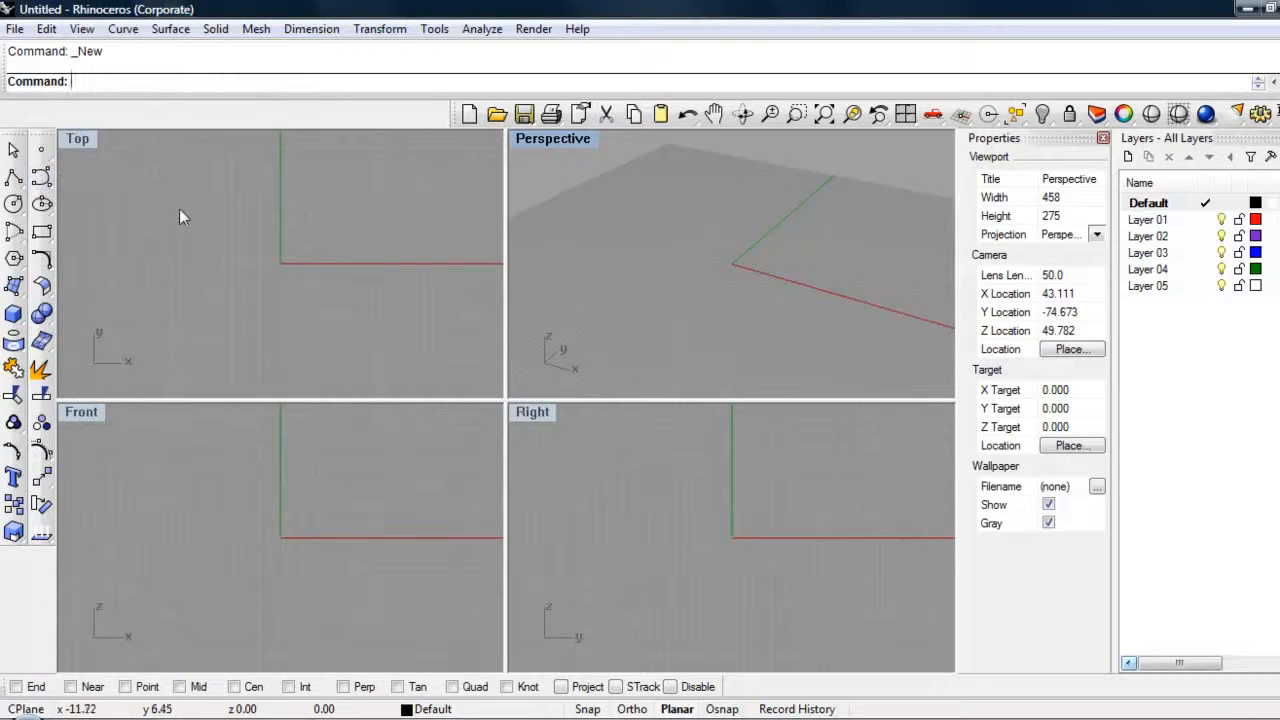
right_drag(863, 277, 760, 183)
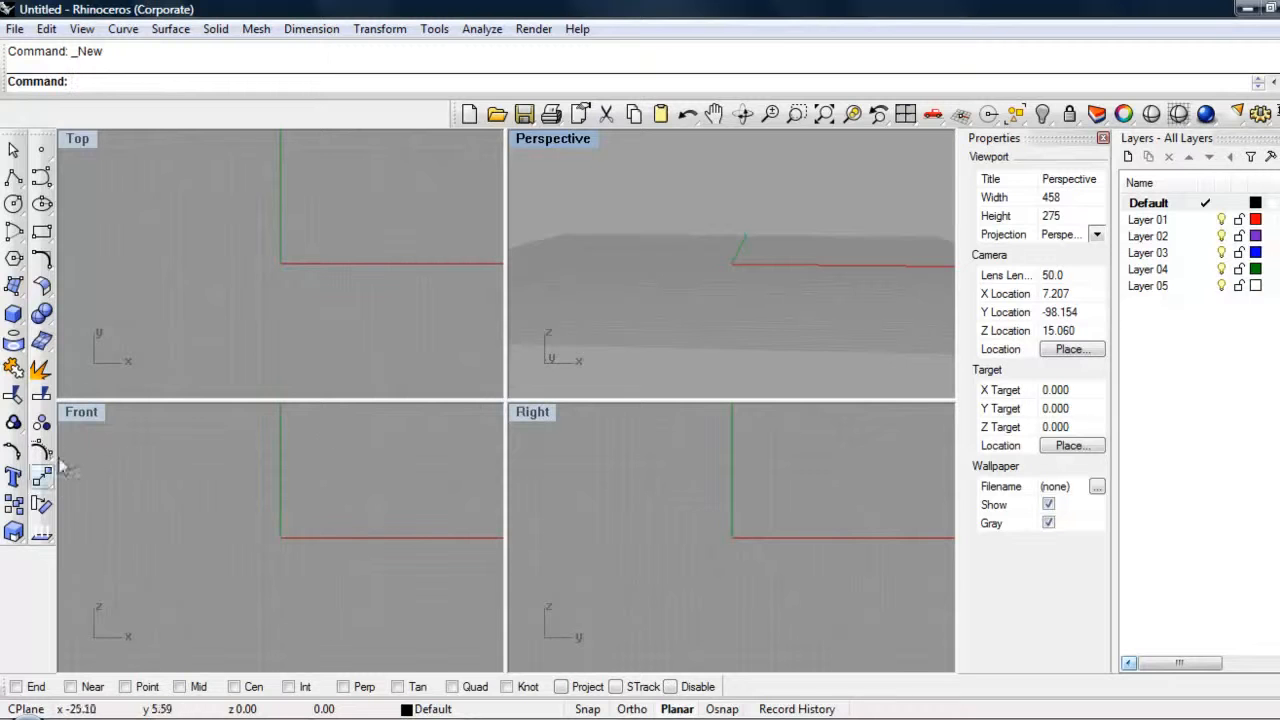
click(97, 420)
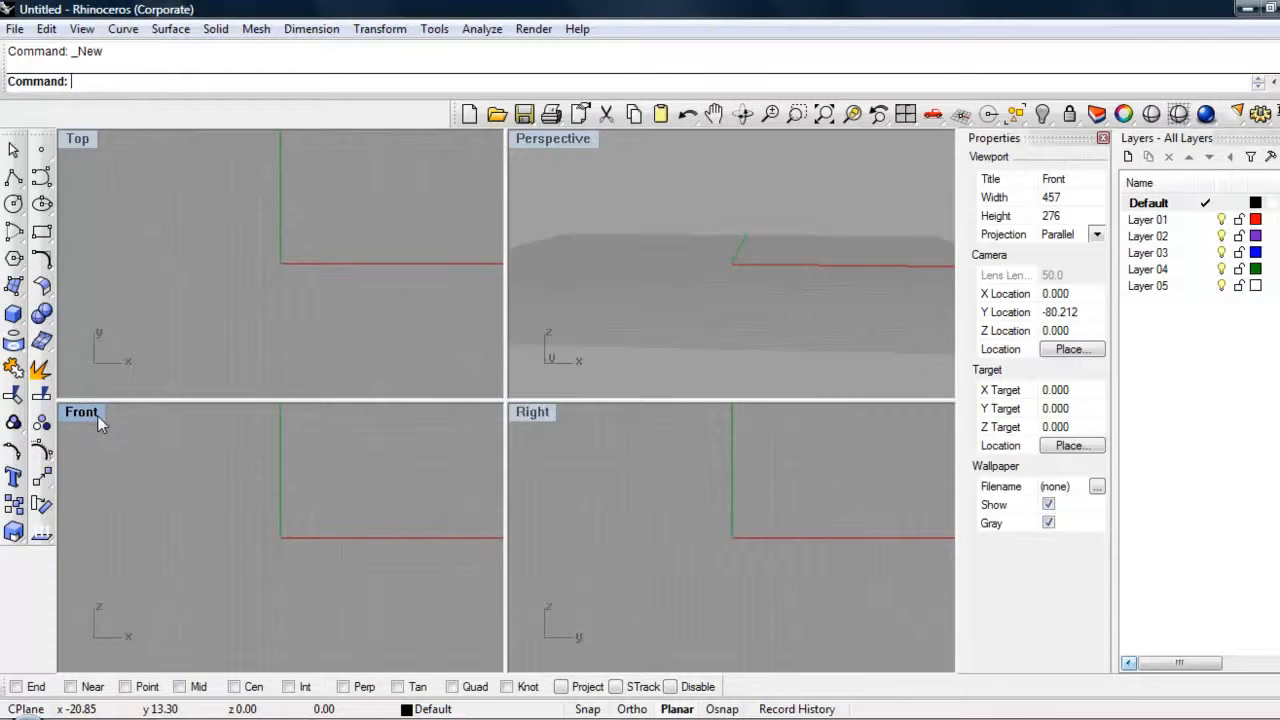
double_click(84, 417)
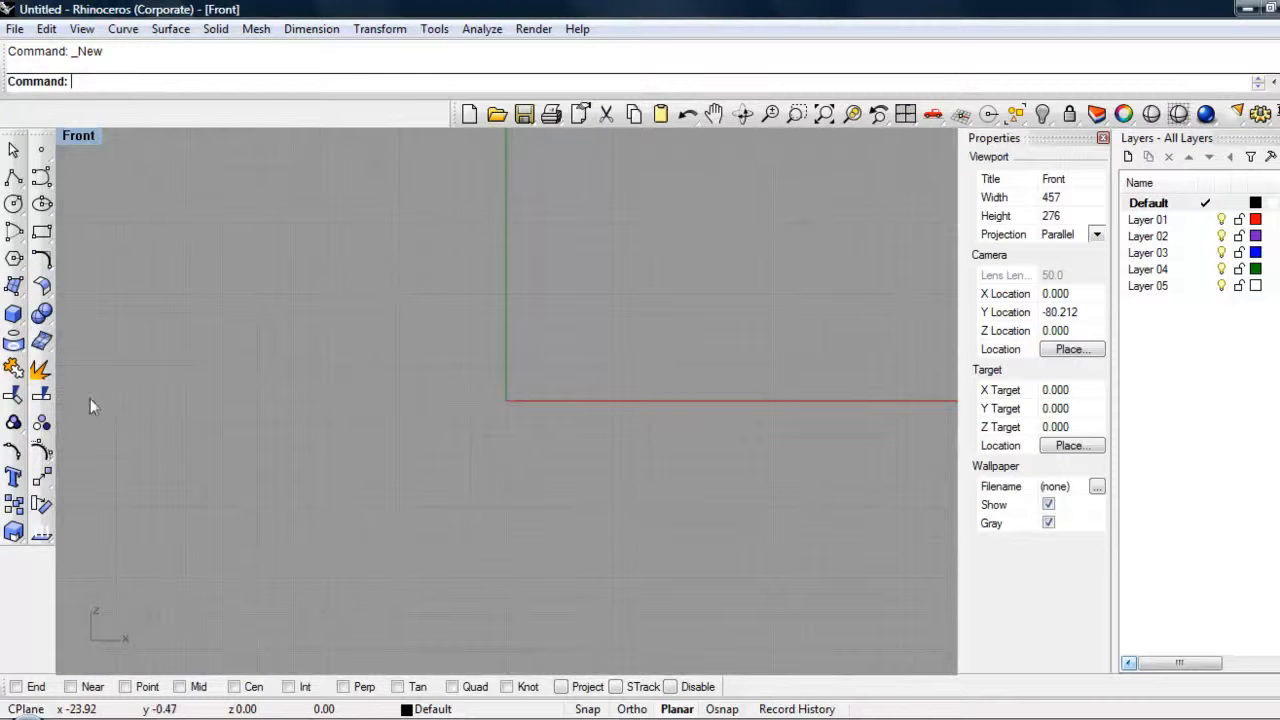
double_click(88, 138)
double_click(95, 412)
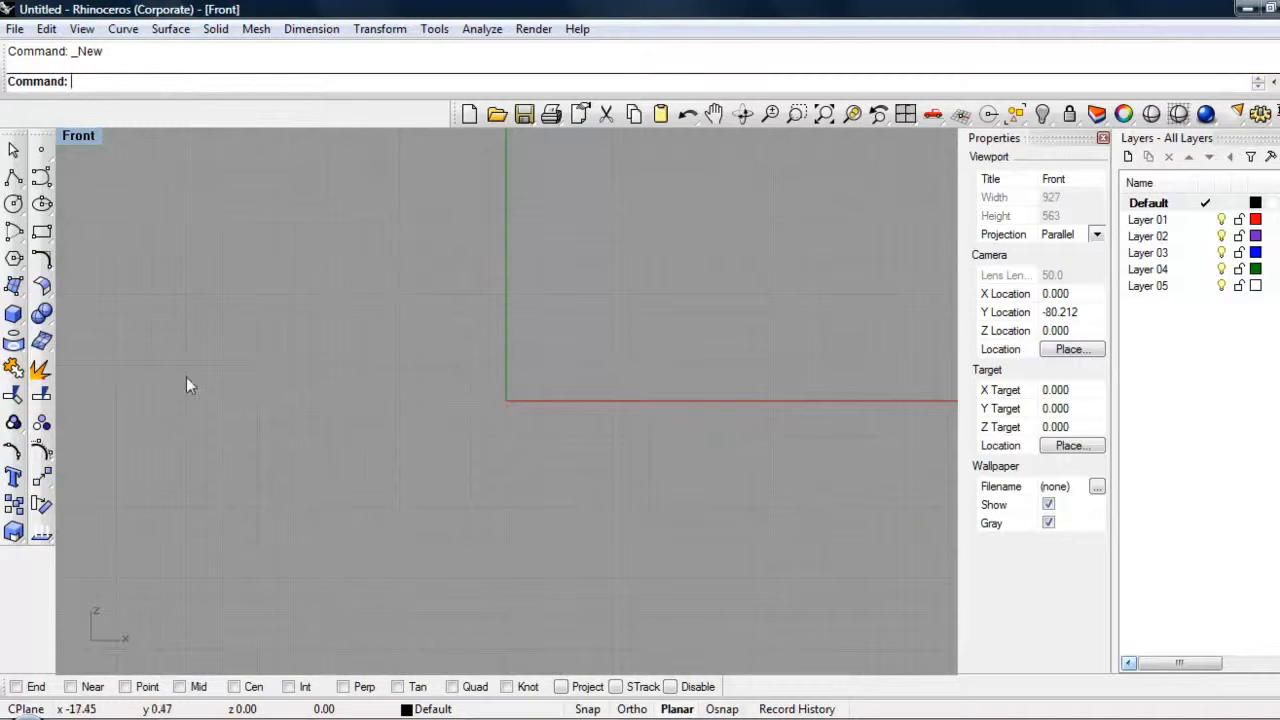
Step: Draw a tall rectangle about 15 ft wide and 25 ft high in the Front view as the window's outer outline
click(42, 236)
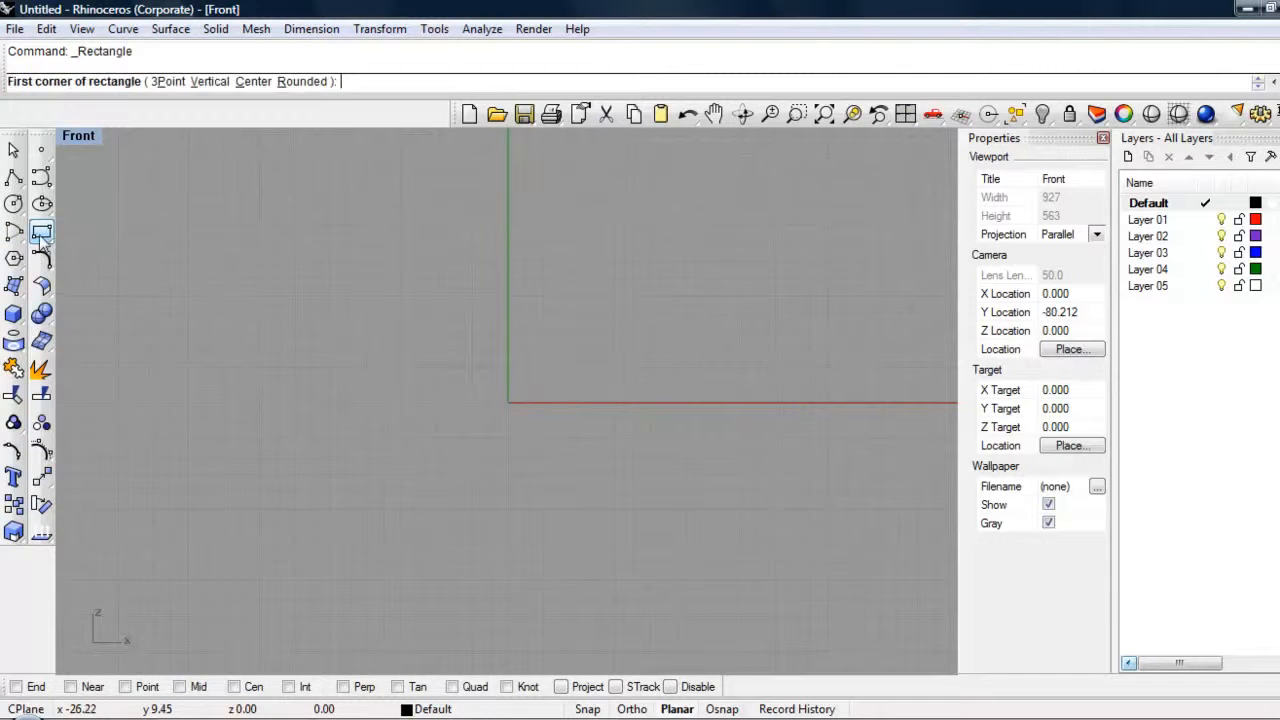
click(277, 174)
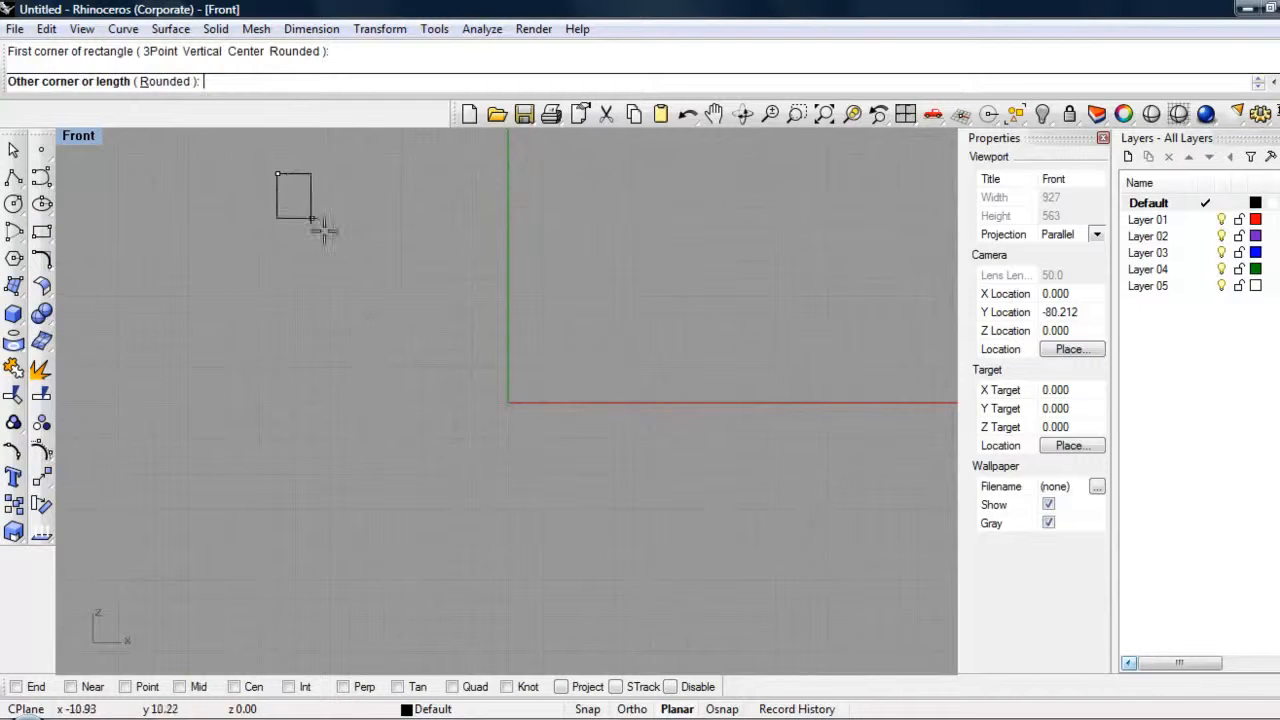
click(542, 615)
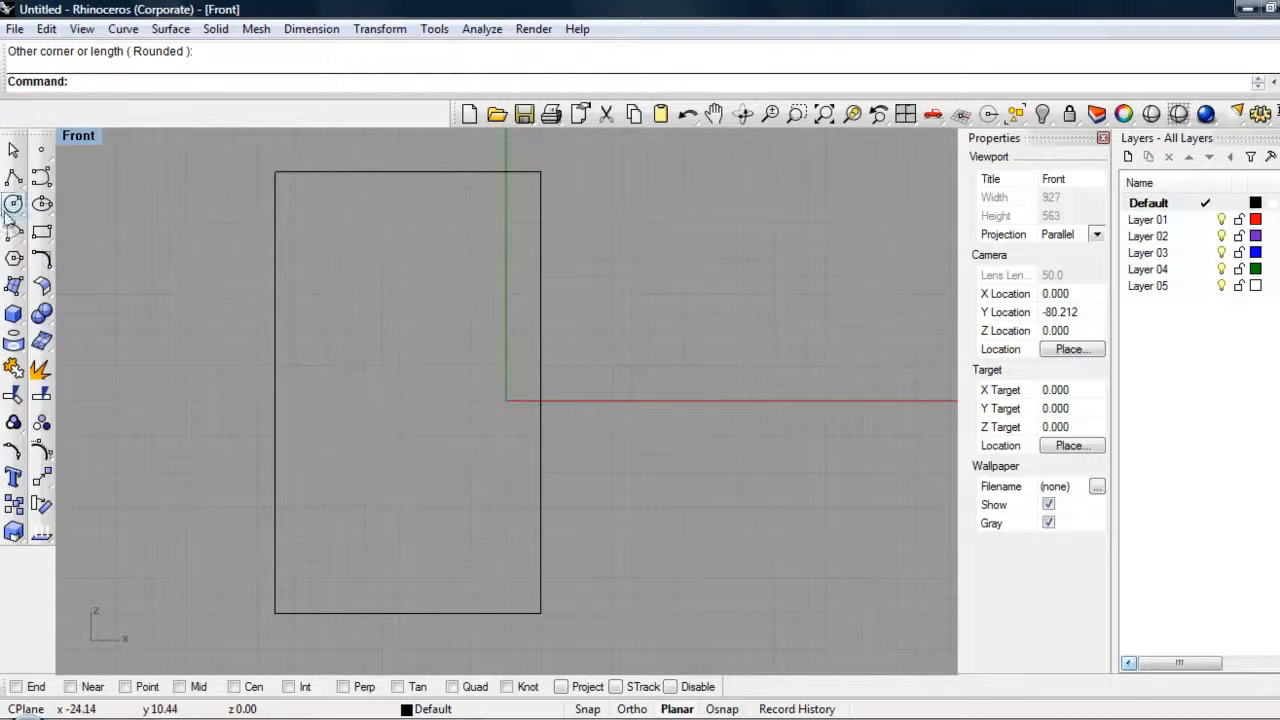
Step: Draw a smaller rectangle about 5.7 by 10.5 ft just inside the upper-left corner of the outer rectangle
click(41, 231)
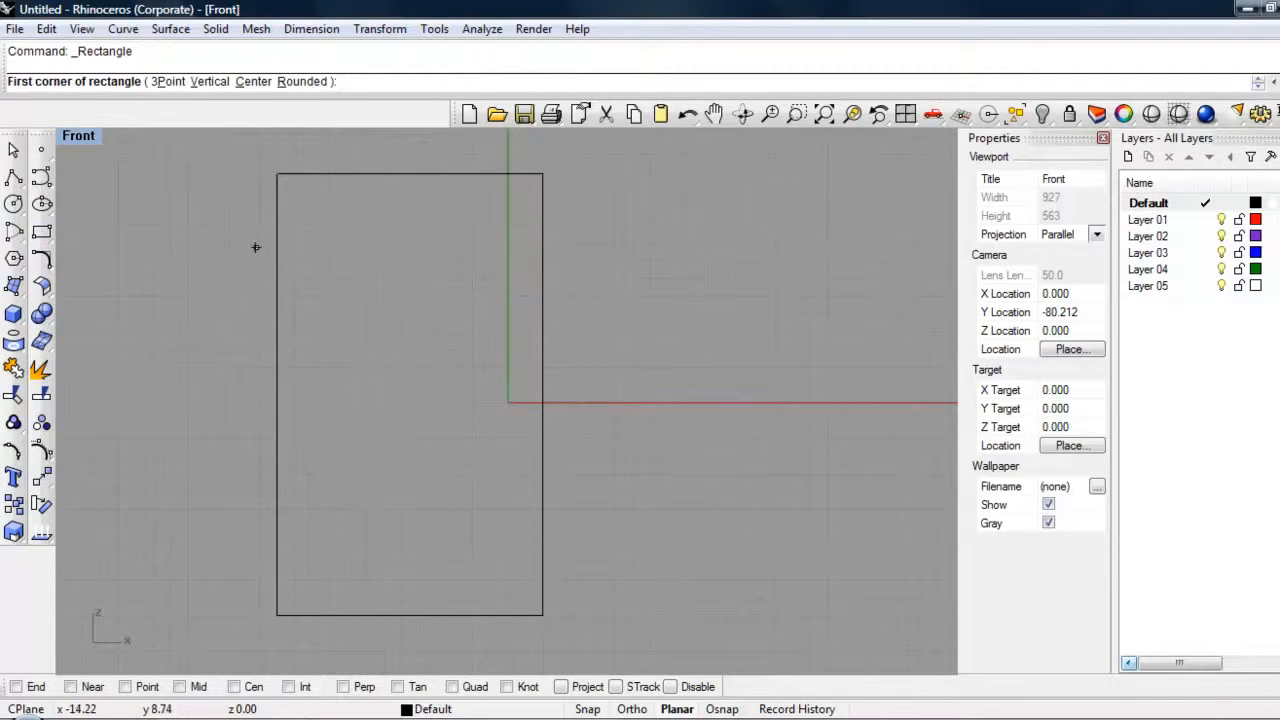
click(296, 191)
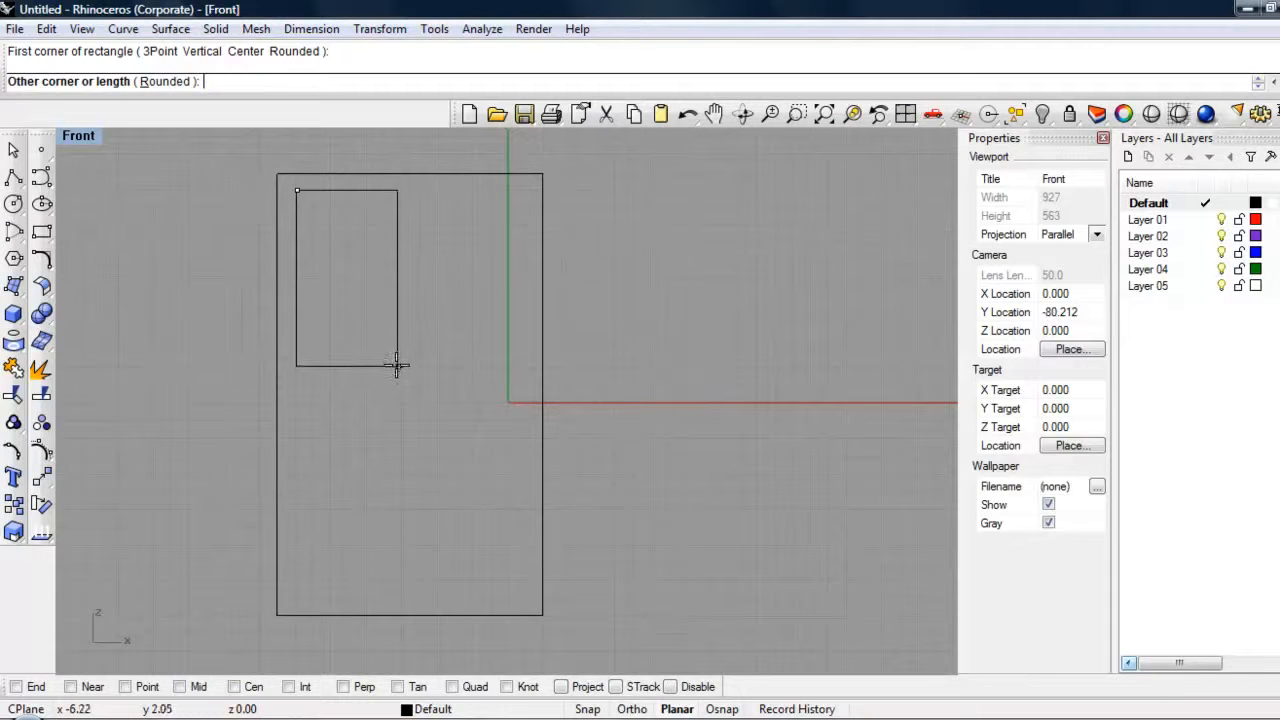
click(398, 379)
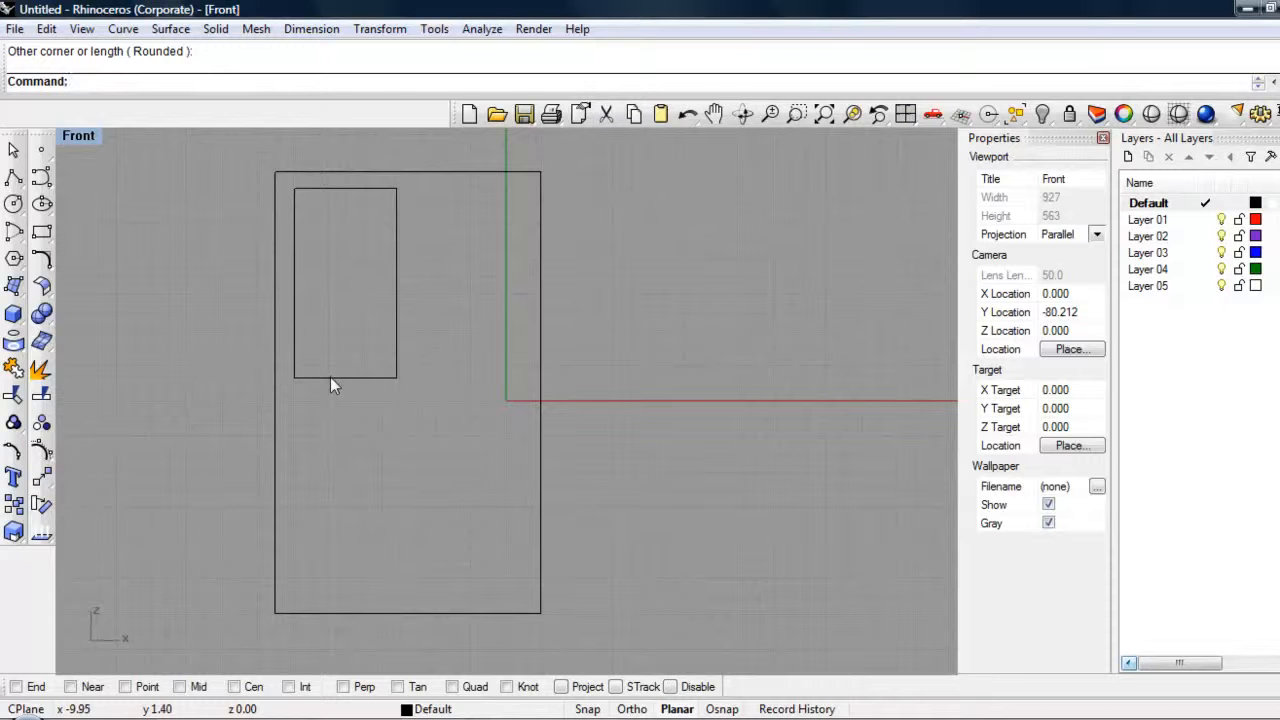
Step: Copy the small pane rectangle three times to form an evenly spaced two-by-two grid inside the outer rectangle
click(352, 377)
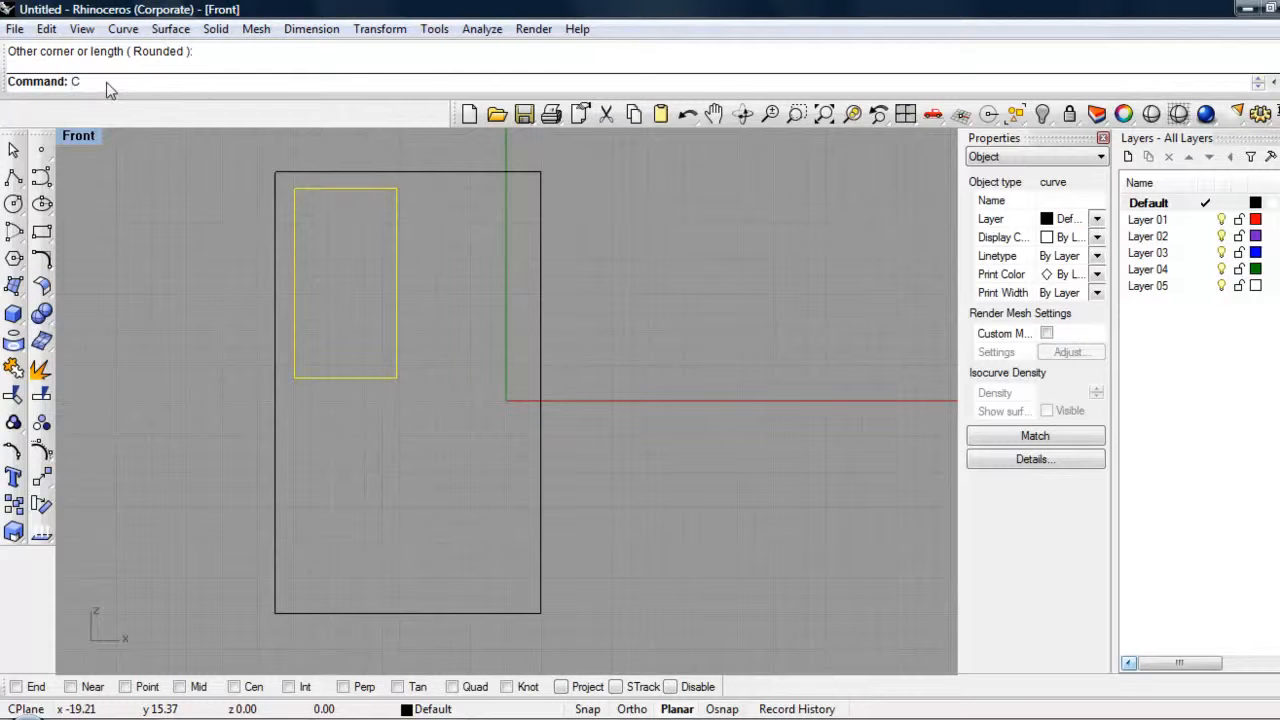
text(opy)
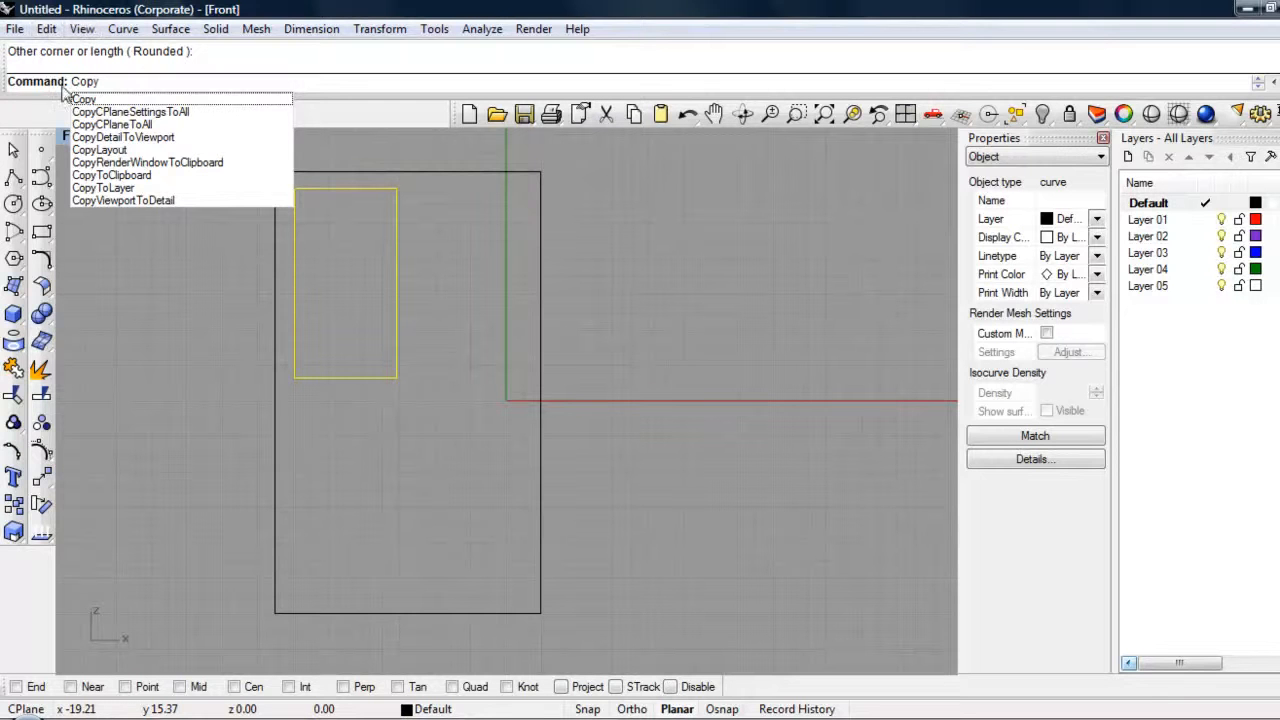
click(93, 99)
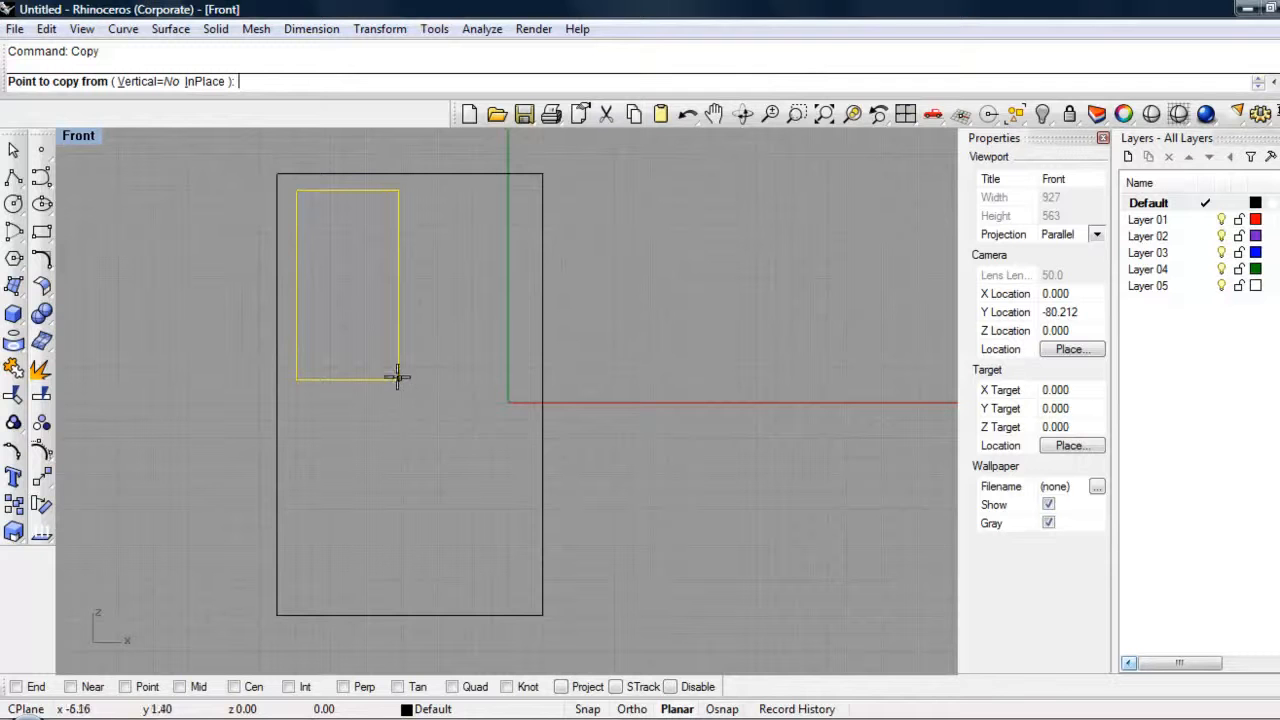
click(341, 276)
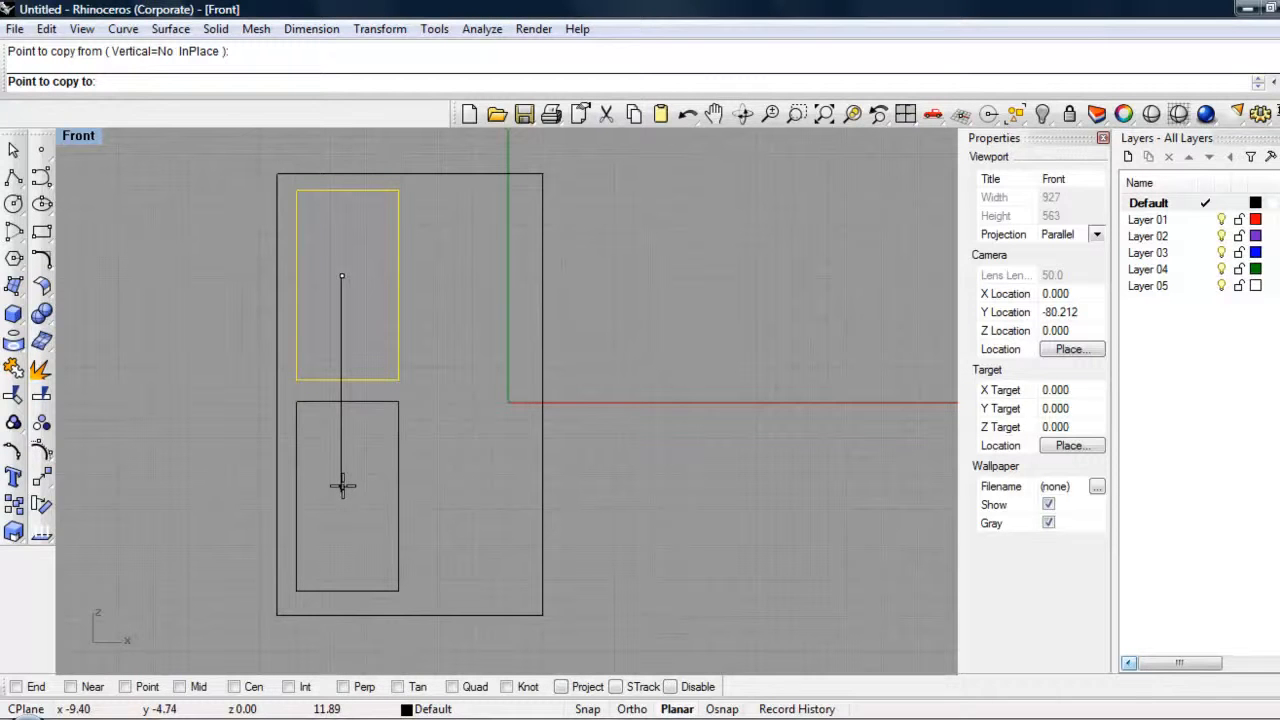
click(341, 492)
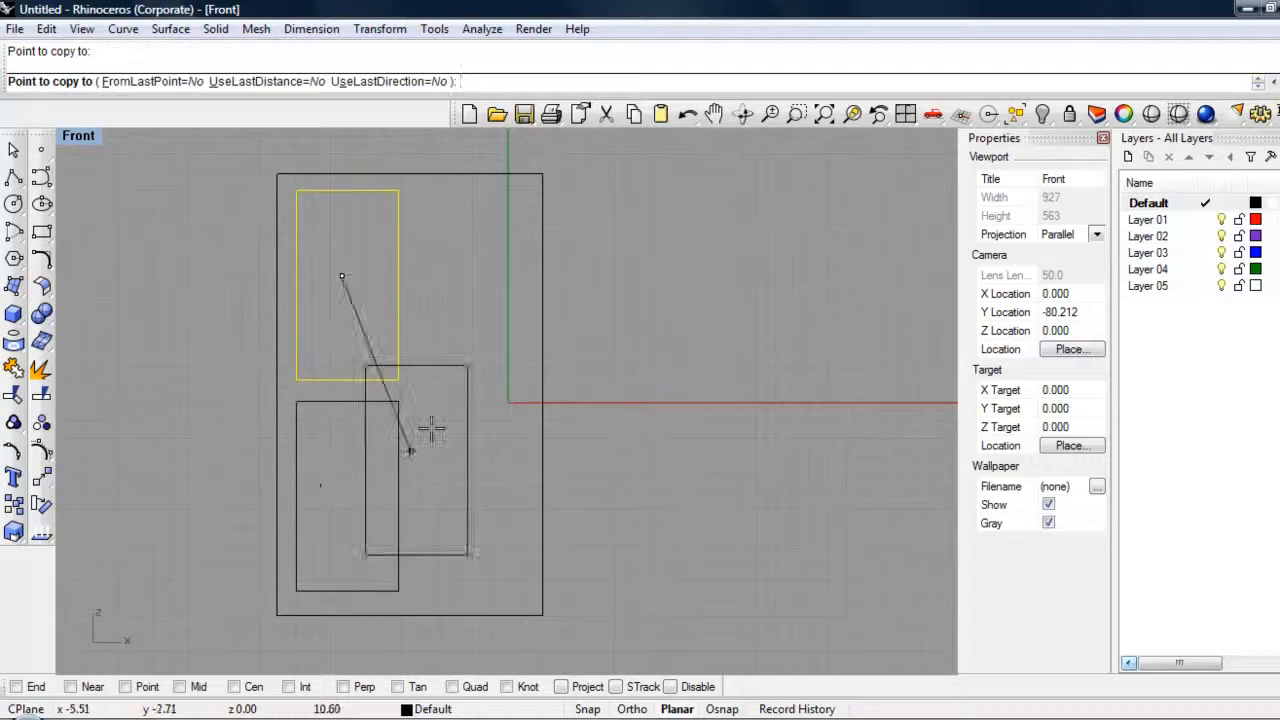
click(464, 277)
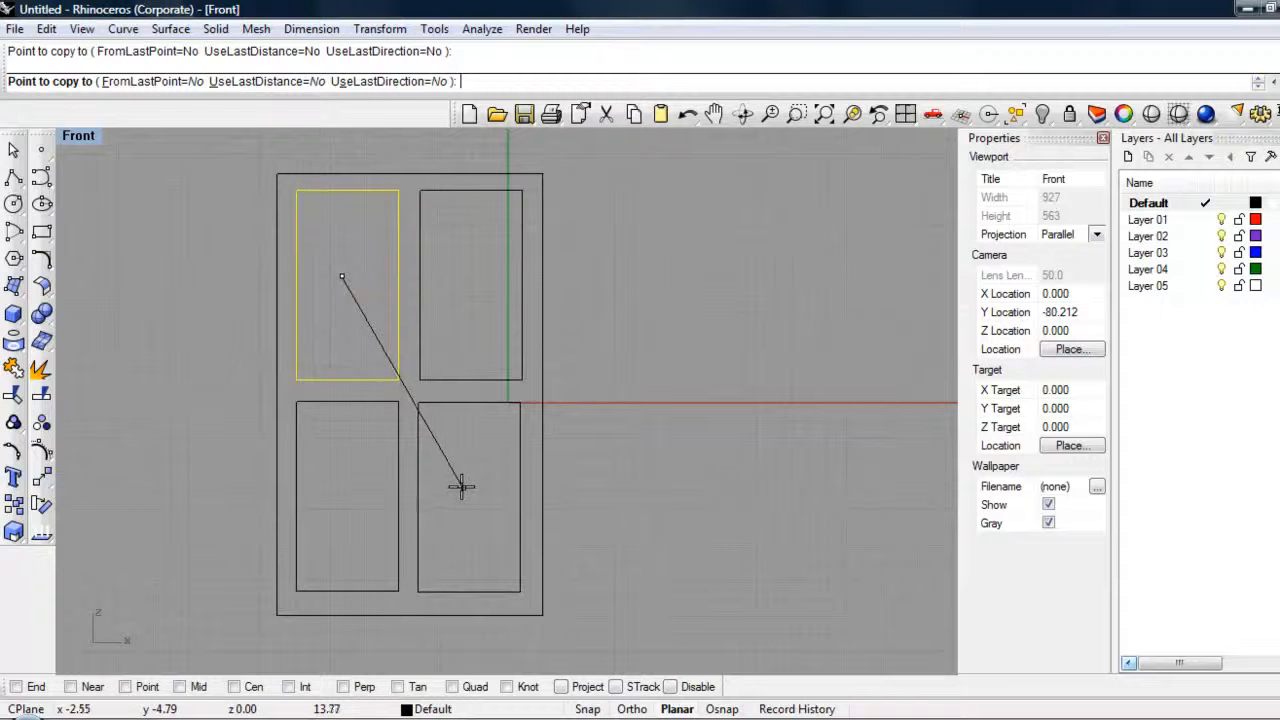
click(463, 487)
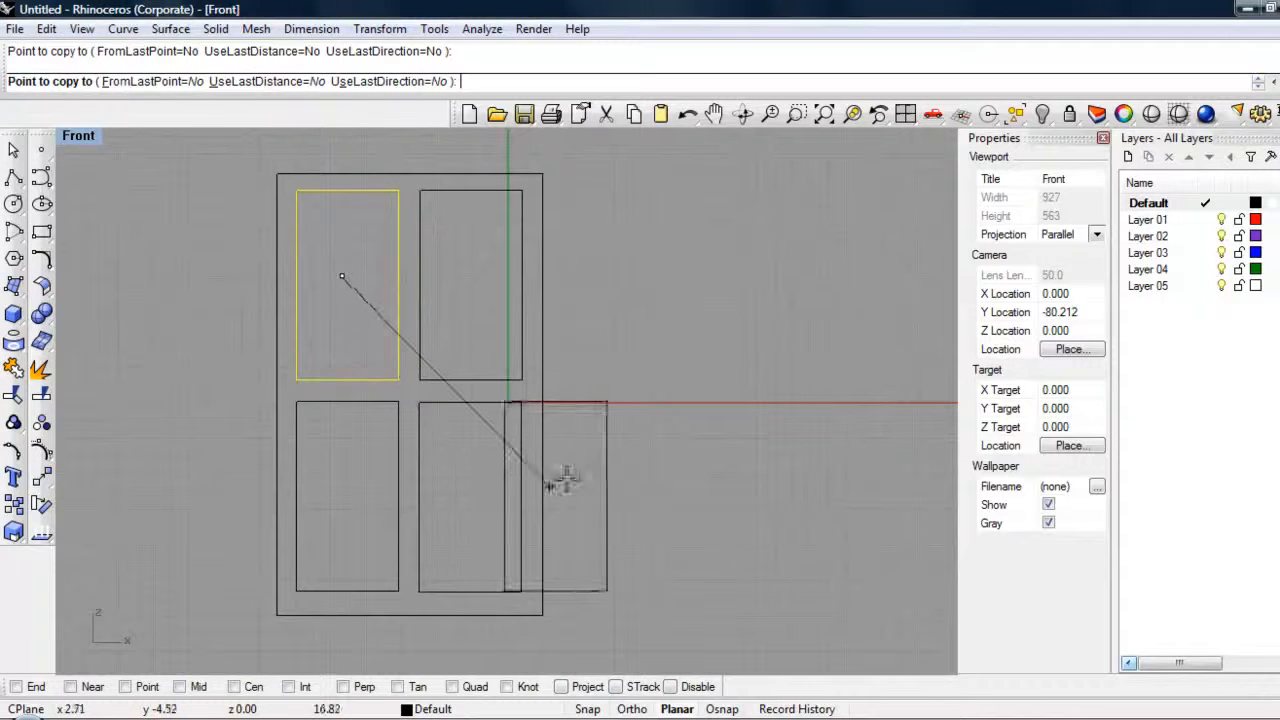
right_click(760, 366)
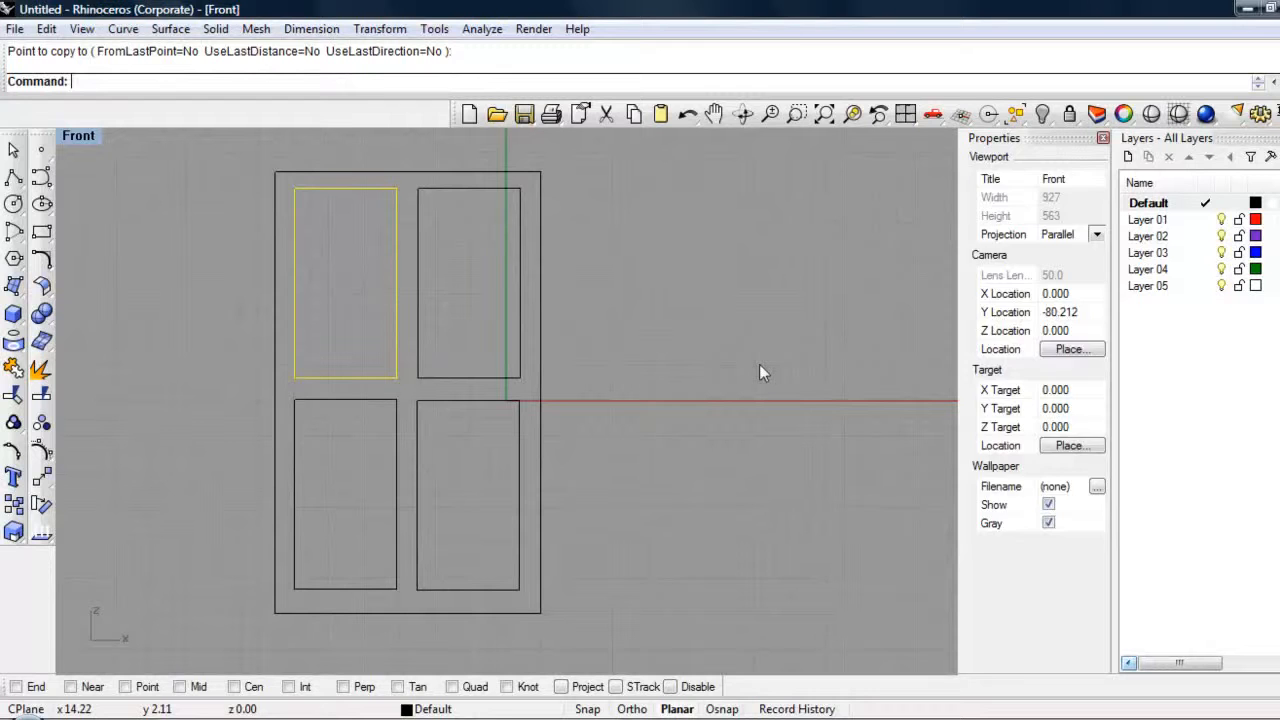
click(684, 185)
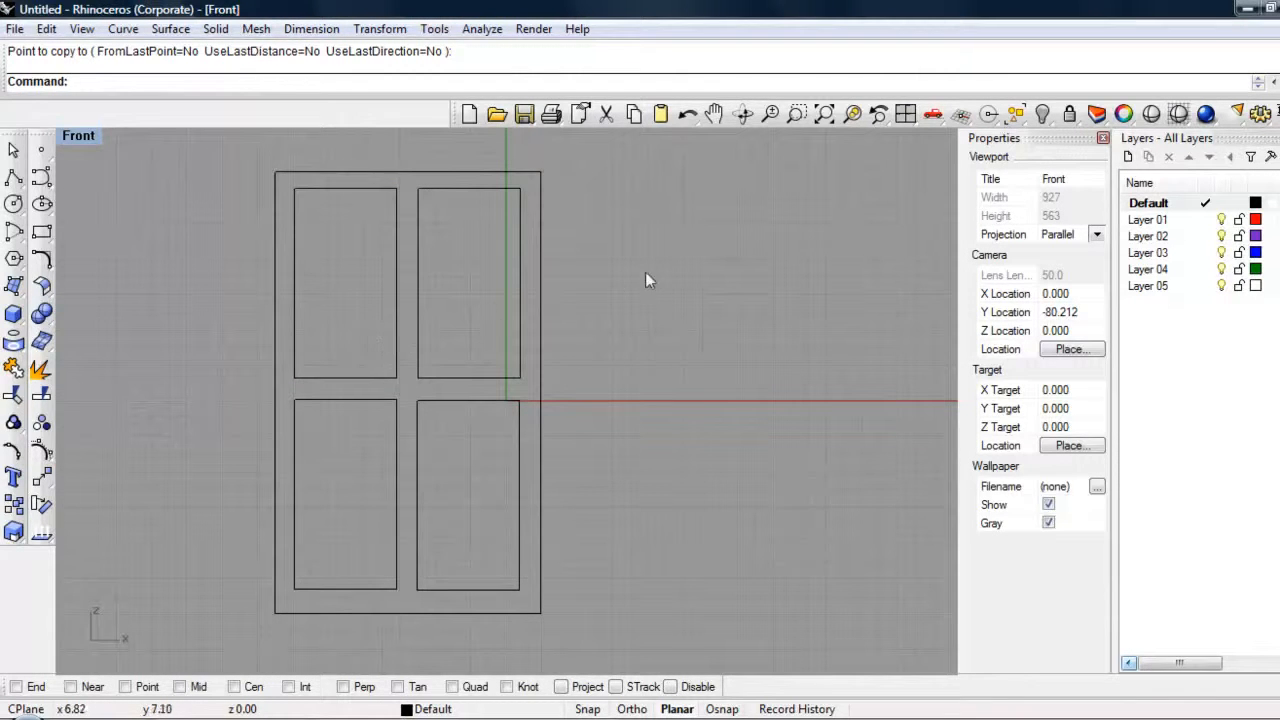
Step: Create a planar surface from all five rectangles with PlanarSrf, leaving the four panes as openings
right_drag(643, 151, 645, 153)
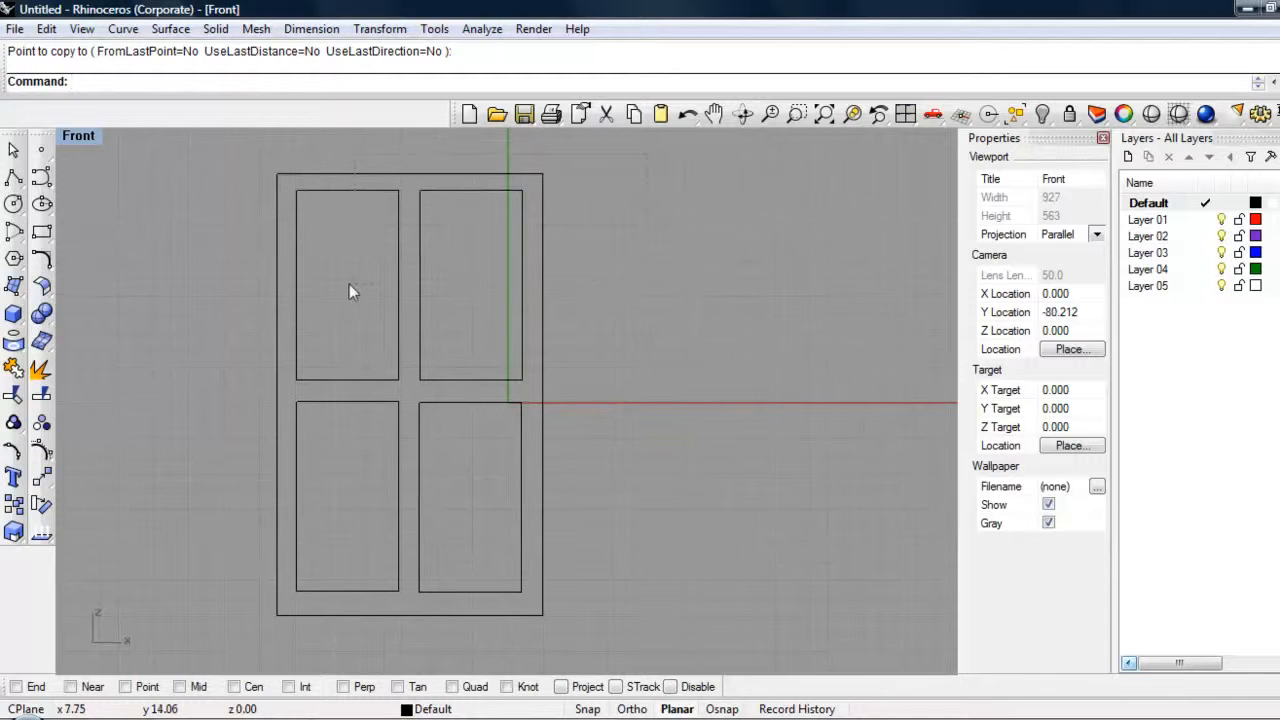
key(ctrl+a)
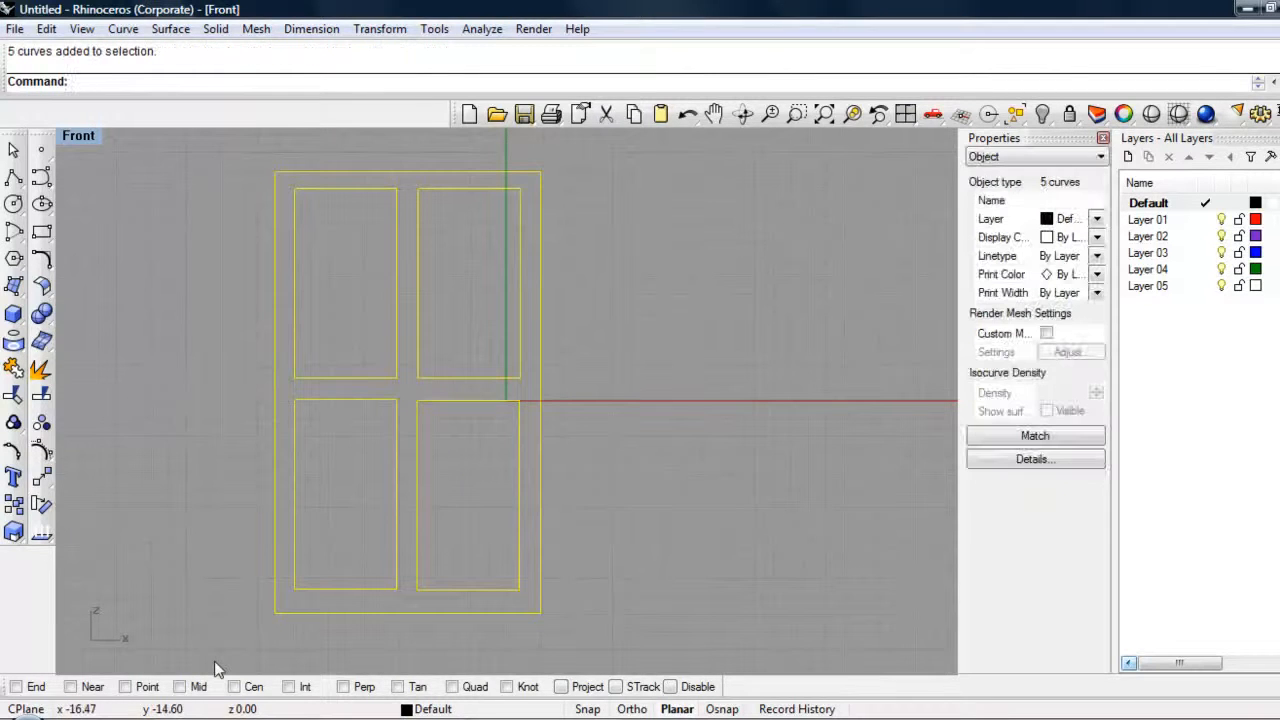
text(PlanarSrf)
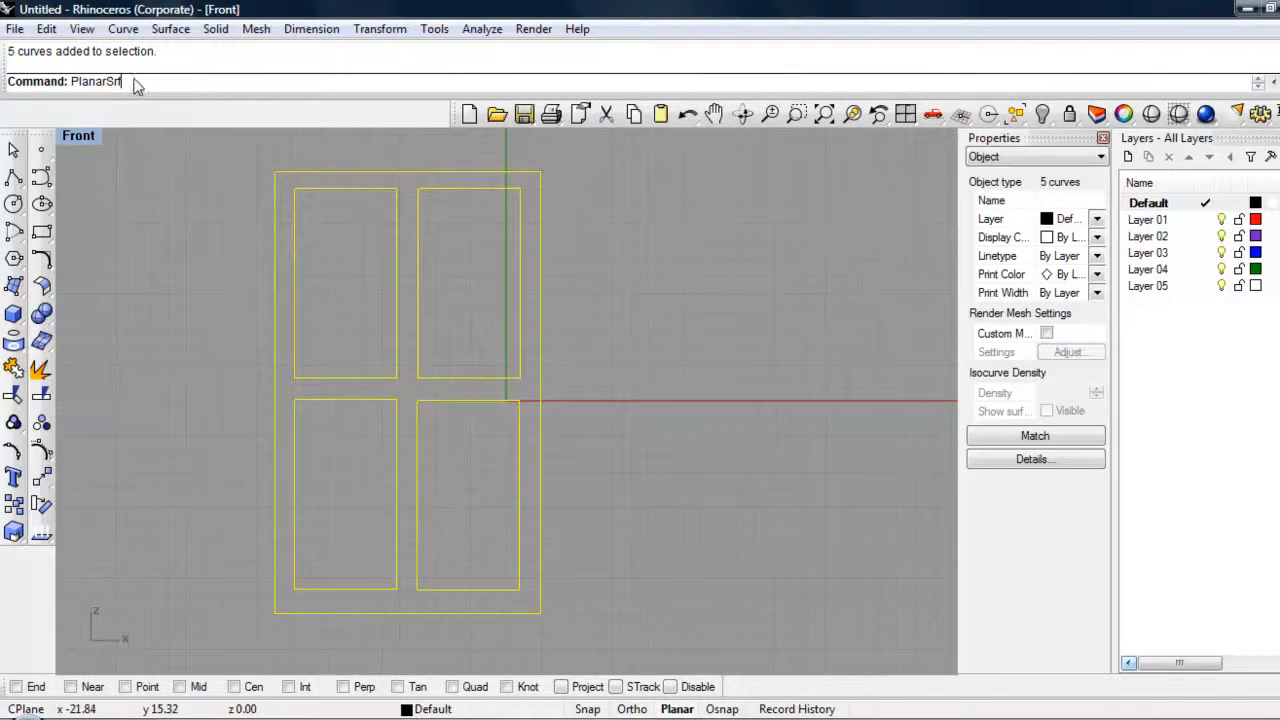
key(Return)
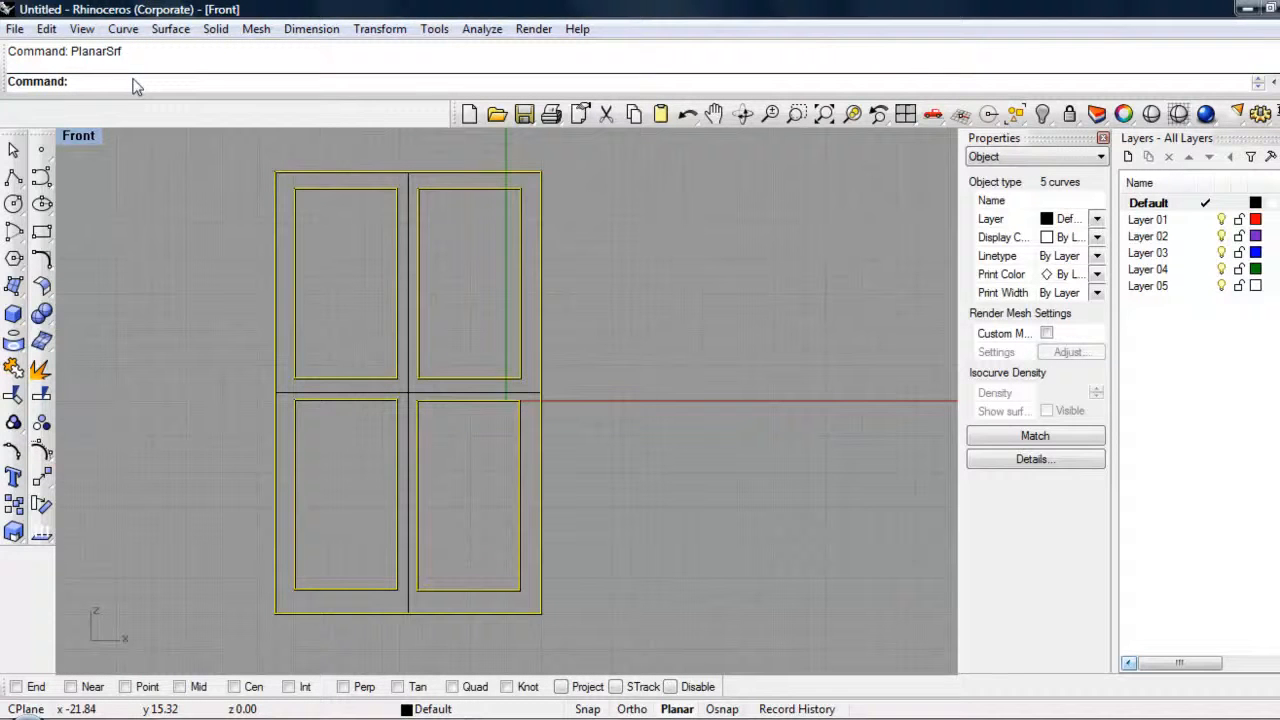
click(612, 377)
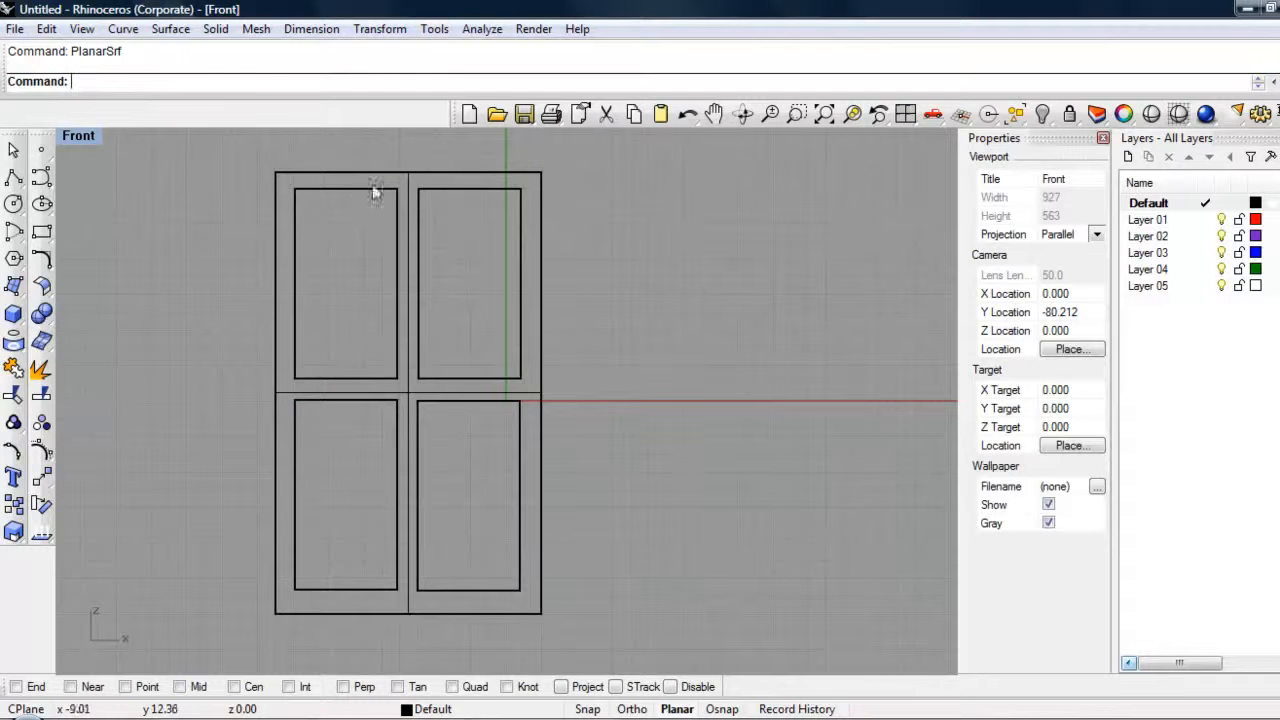
Step: Restore the four-viewport layout and set the Perspective viewport to shaded display to view the window surface up close
double_click(78, 136)
right_drag(842, 249, 784, 247)
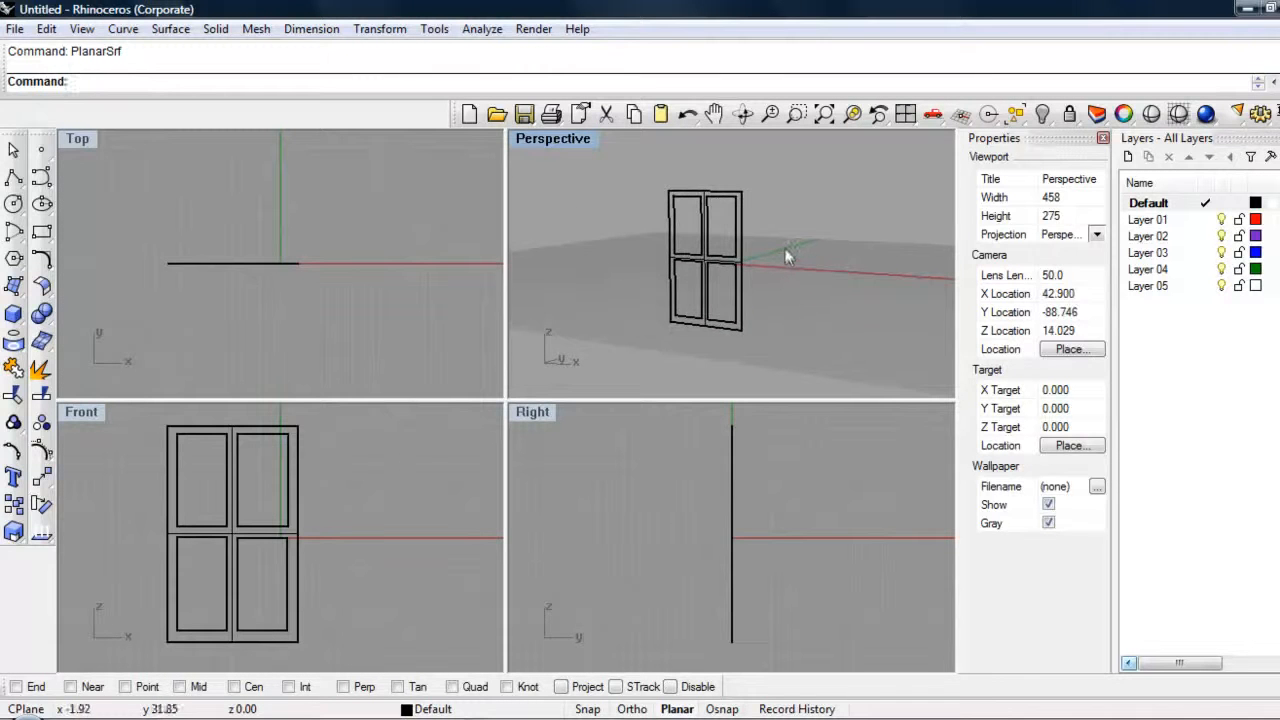
click(1177, 116)
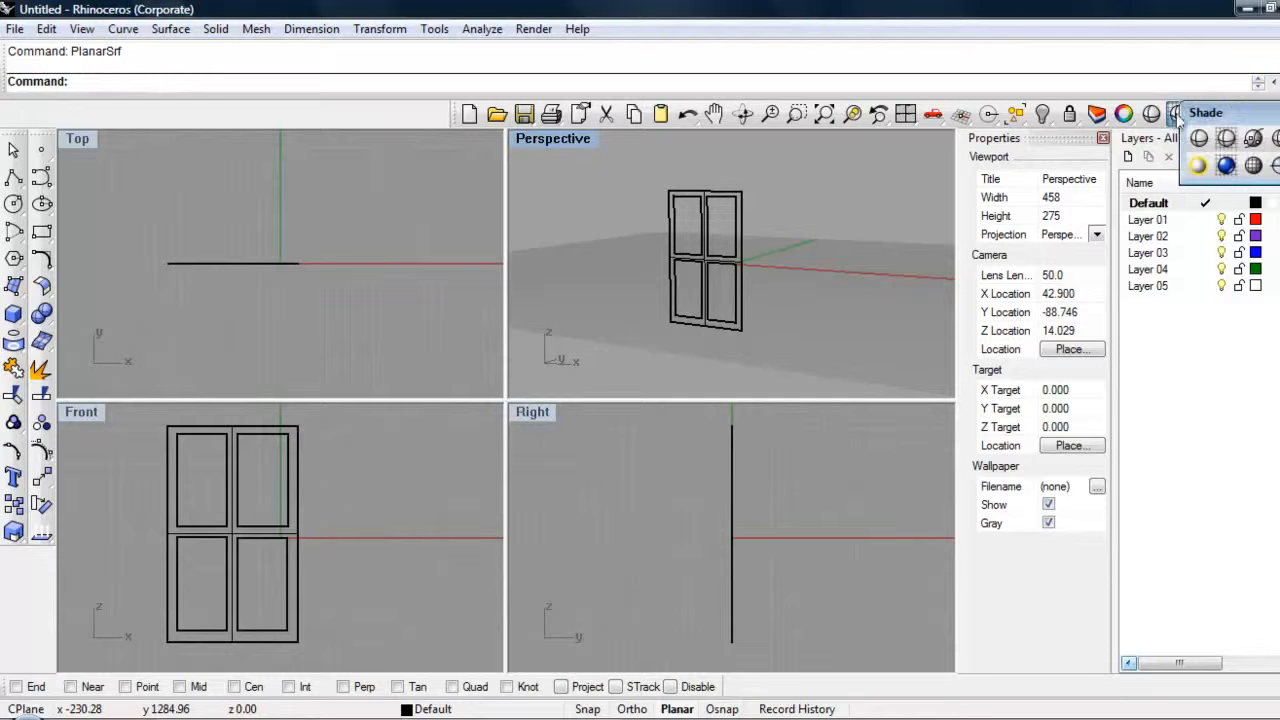
click(1225, 139)
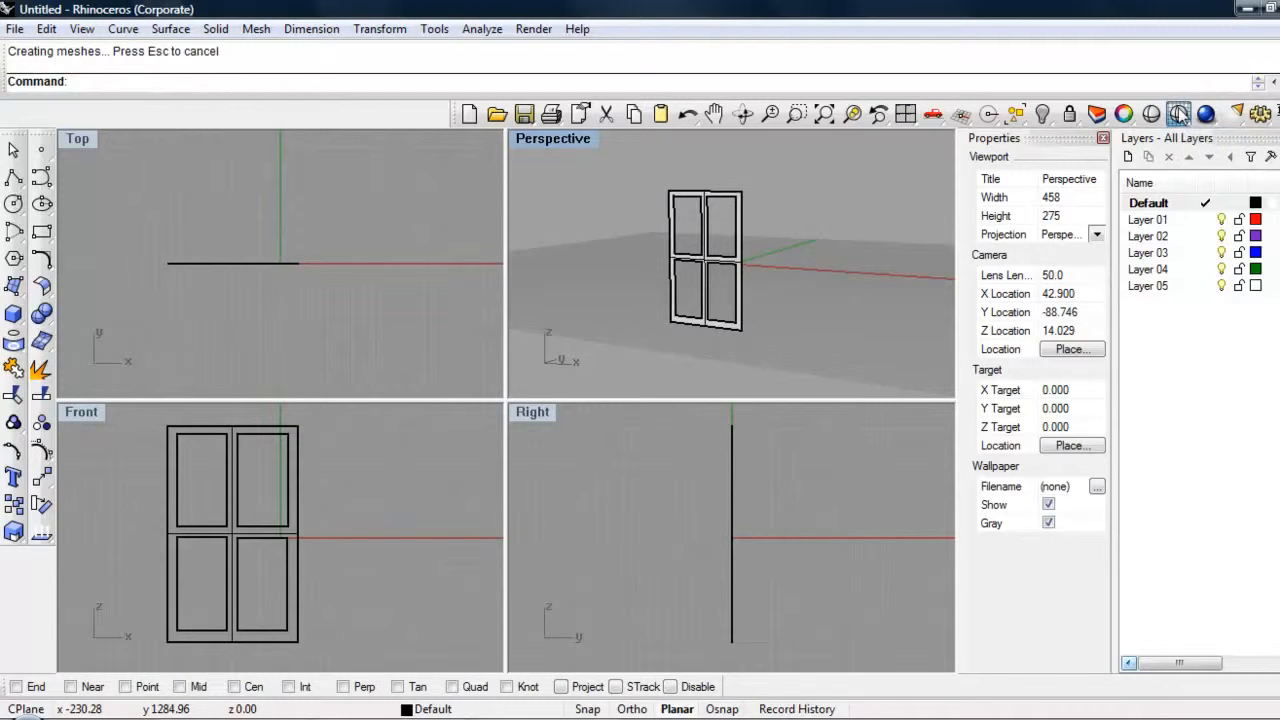
click(1178, 116)
click(1225, 139)
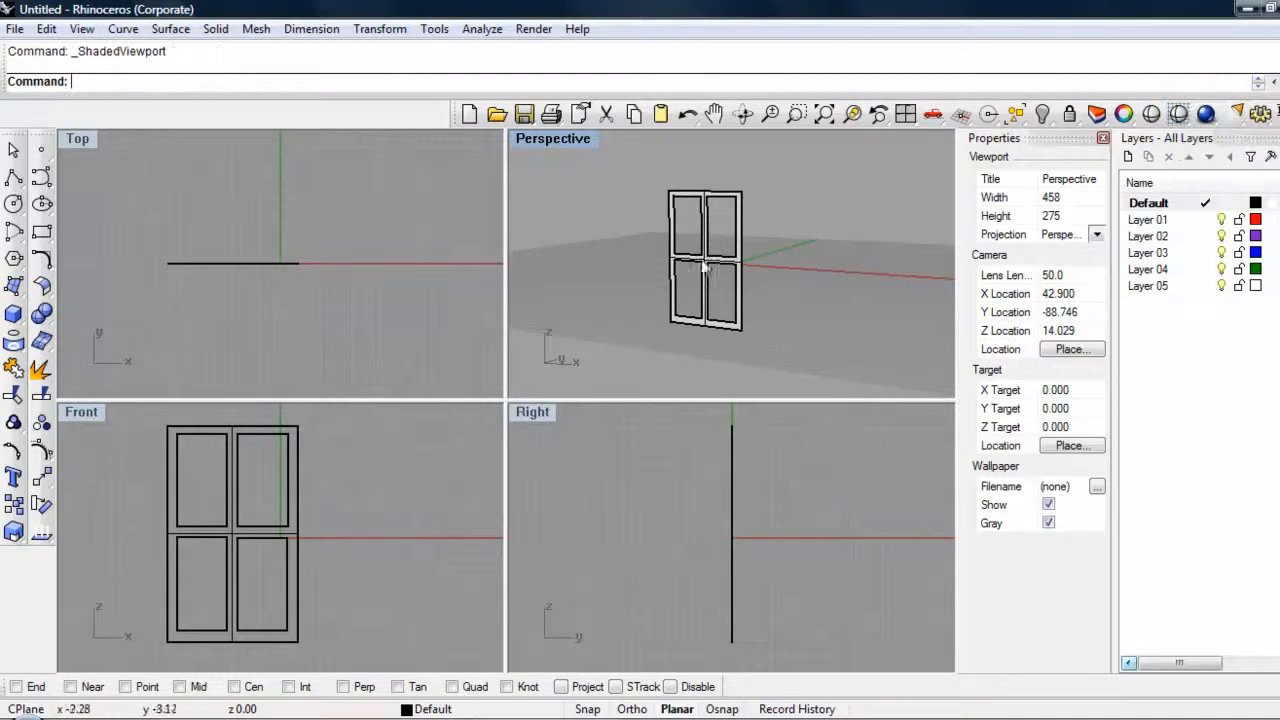
scroll(694, 251, up, 4)
middle_click(694, 251)
click(854, 218)
right_drag(825, 271, 555, 267)
right_drag(788, 260, 757, 256)
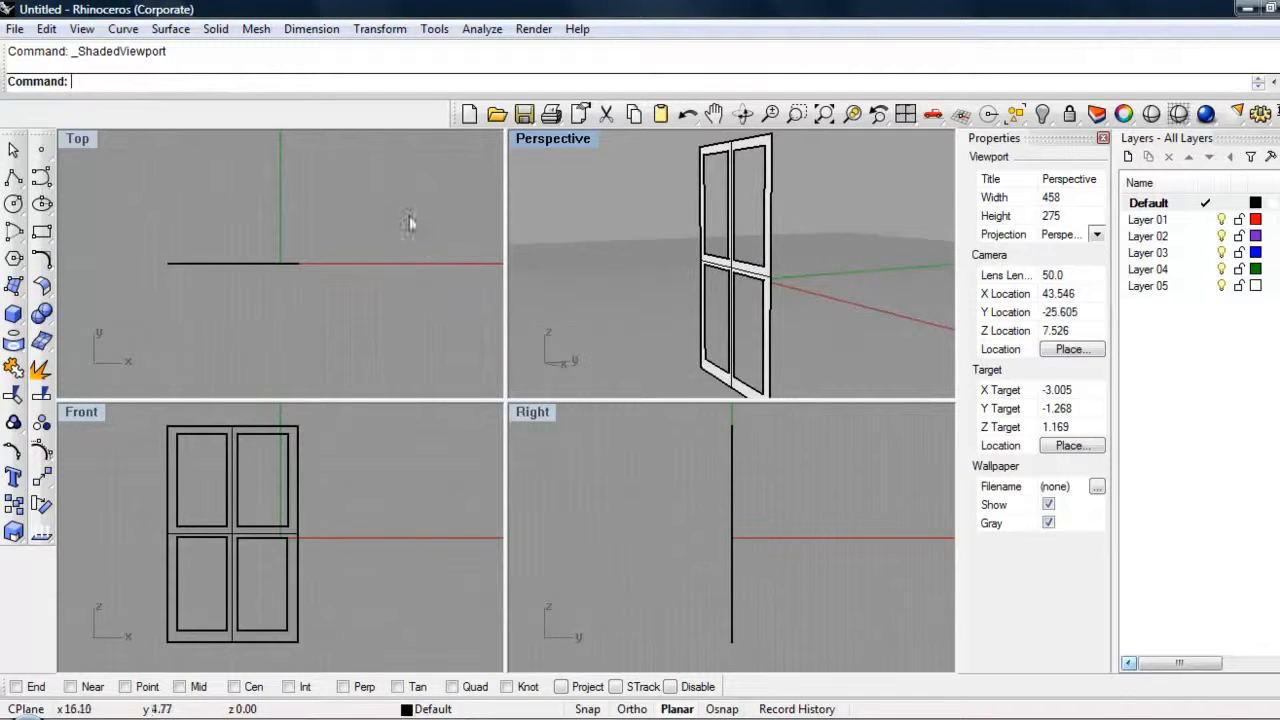
Step: Select the whole window geometry and extrude its curves about 1 ft in depth with ExtrudeCrv, with Cap set to Yes
click(306, 214)
drag(145, 301, 416, 225)
right_drag(342, 237, 344, 239)
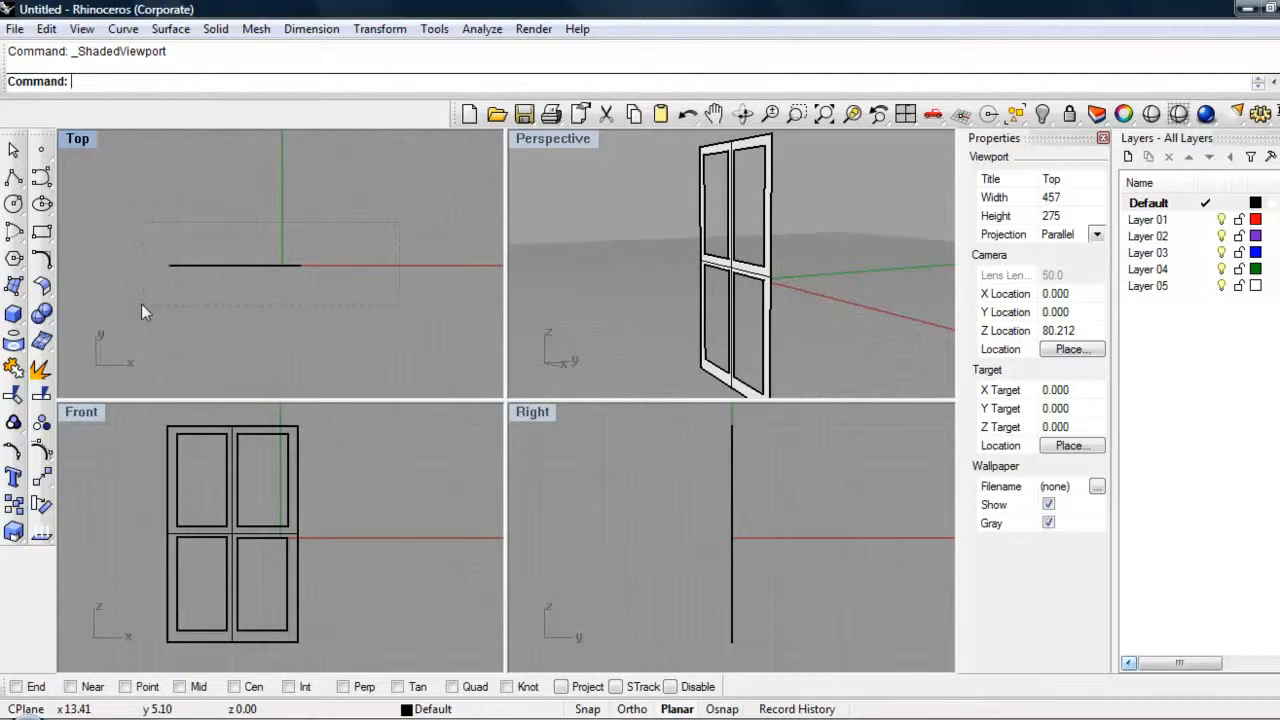
drag(141, 304, 141, 304)
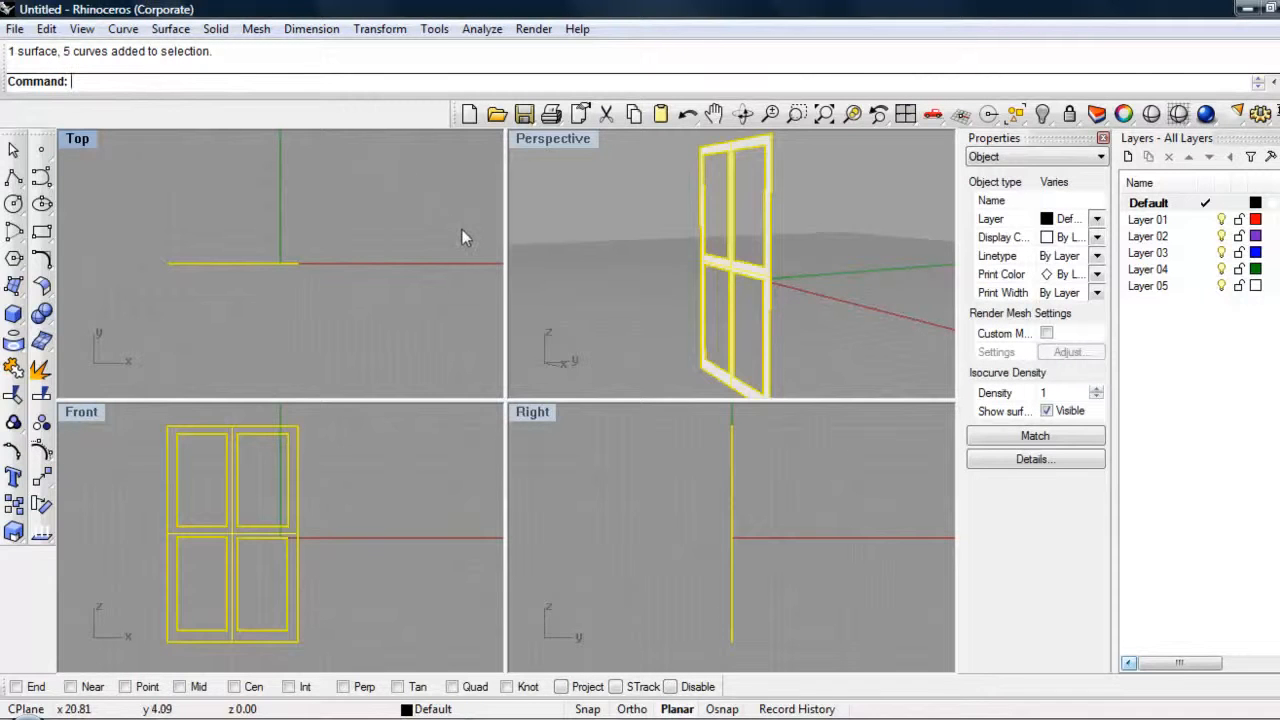
text(ExtrudeCrv)
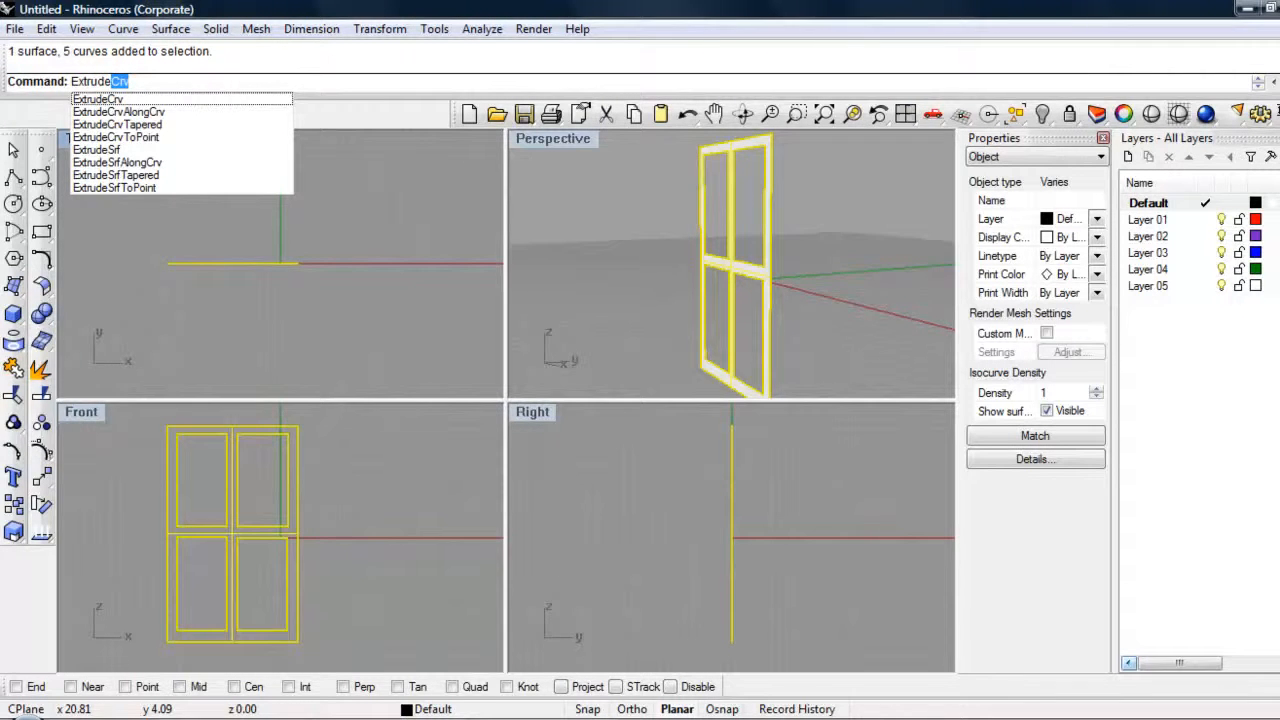
key(Return)
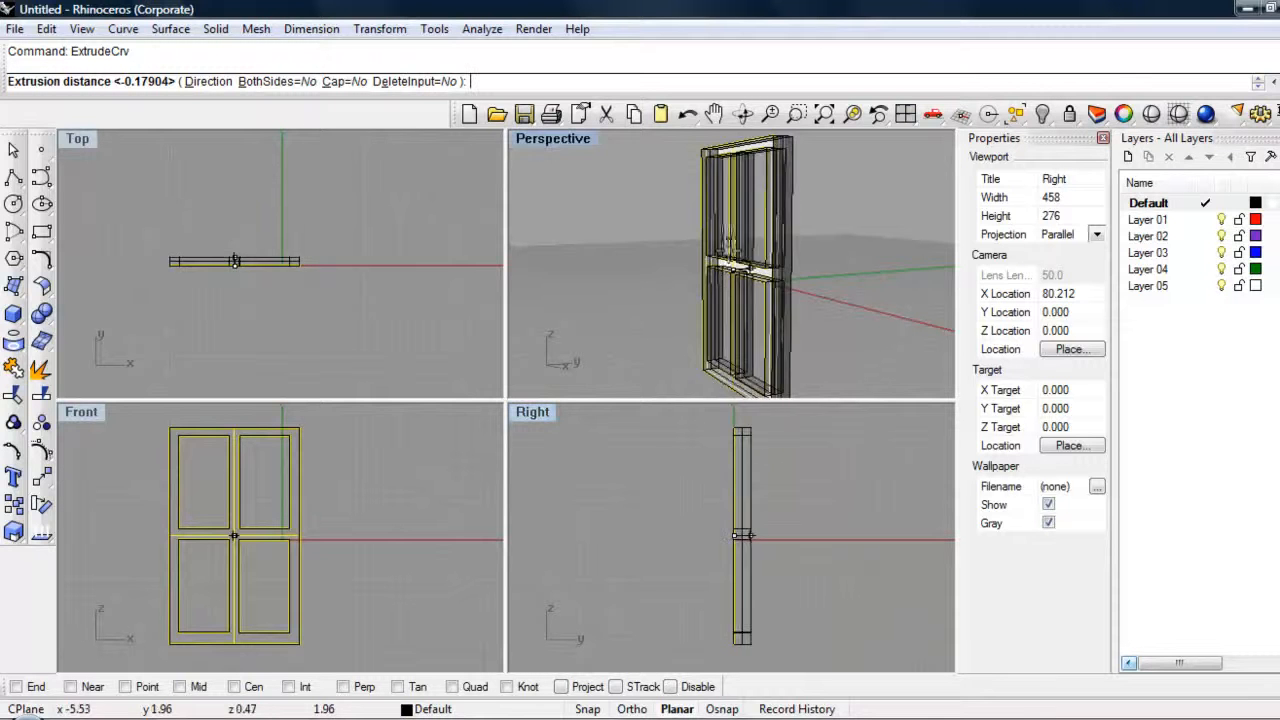
click(342, 82)
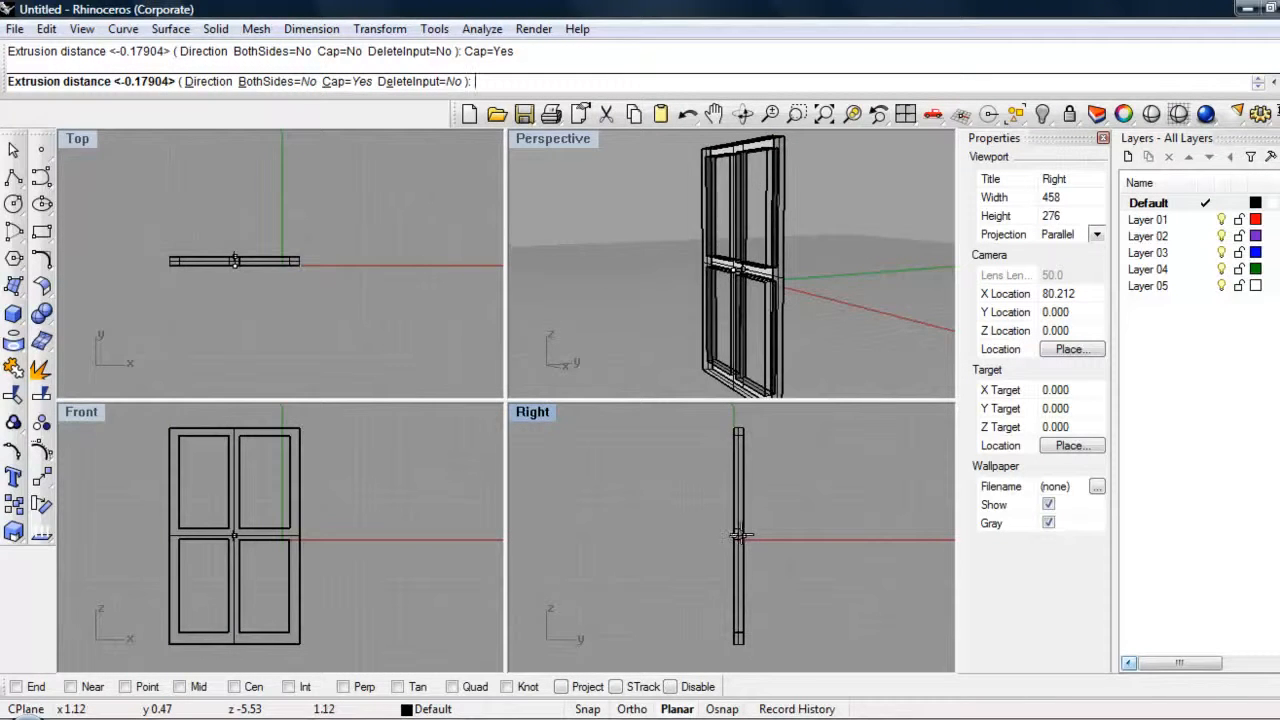
click(741, 540)
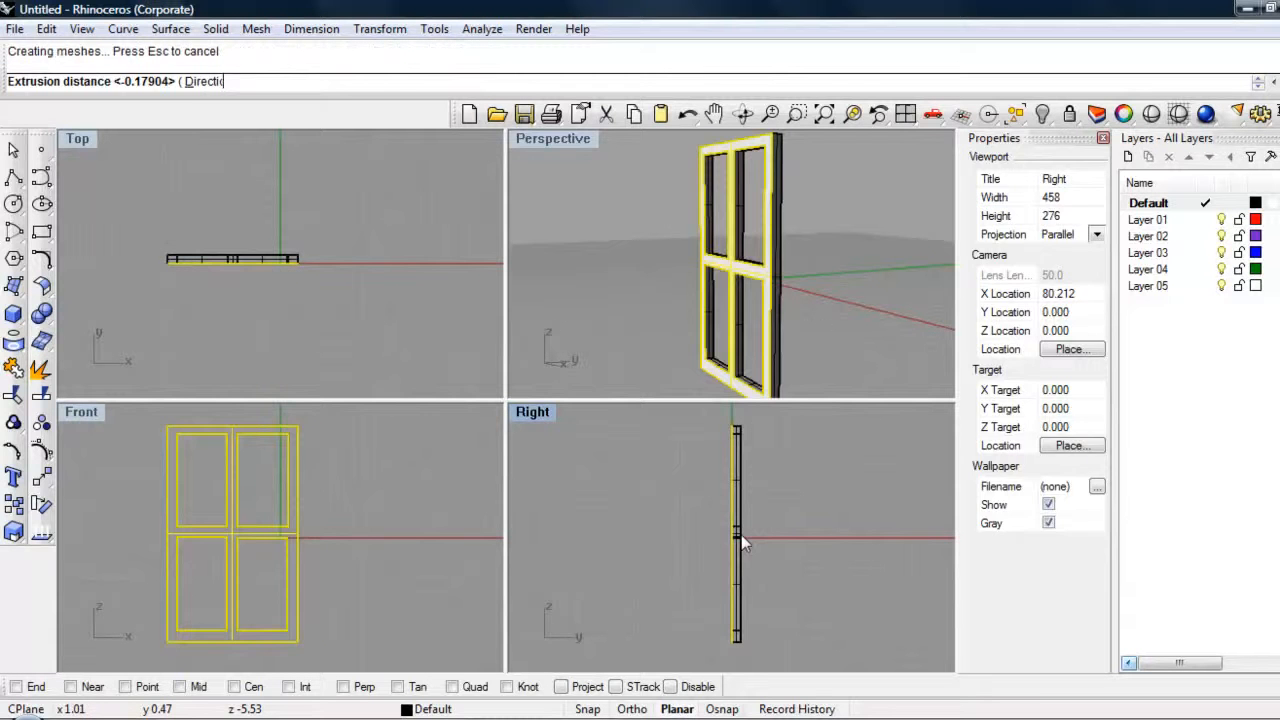
Step: Maximize the Perspective viewport, render an angled view of the extruded window frame, and close the render window
click(812, 320)
right_drag(617, 309, 718, 290)
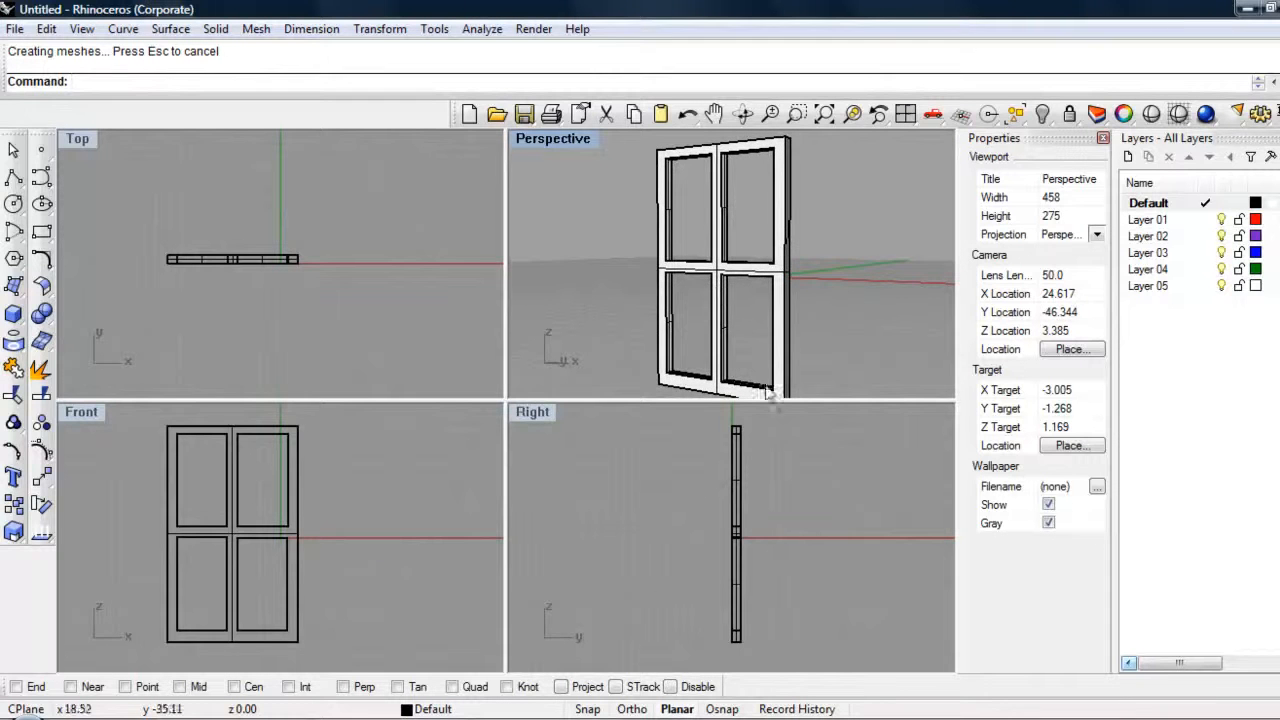
double_click(566, 144)
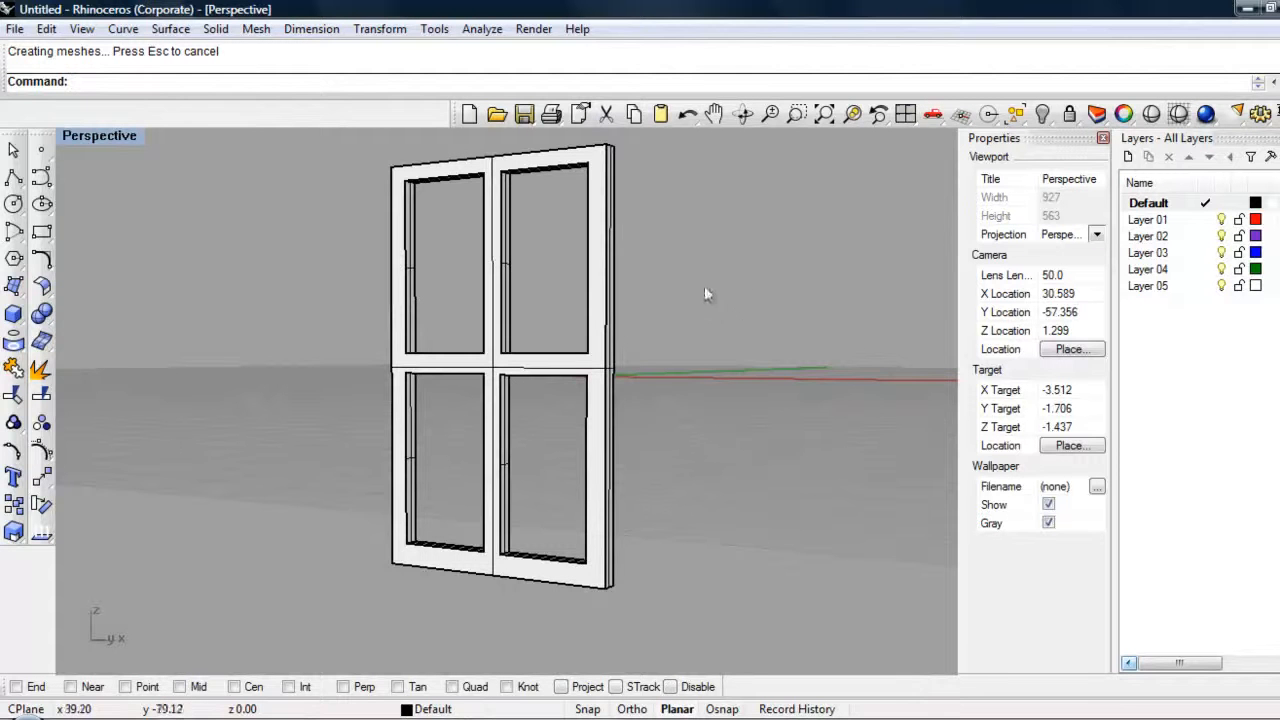
right_drag(440, 437, 686, 430)
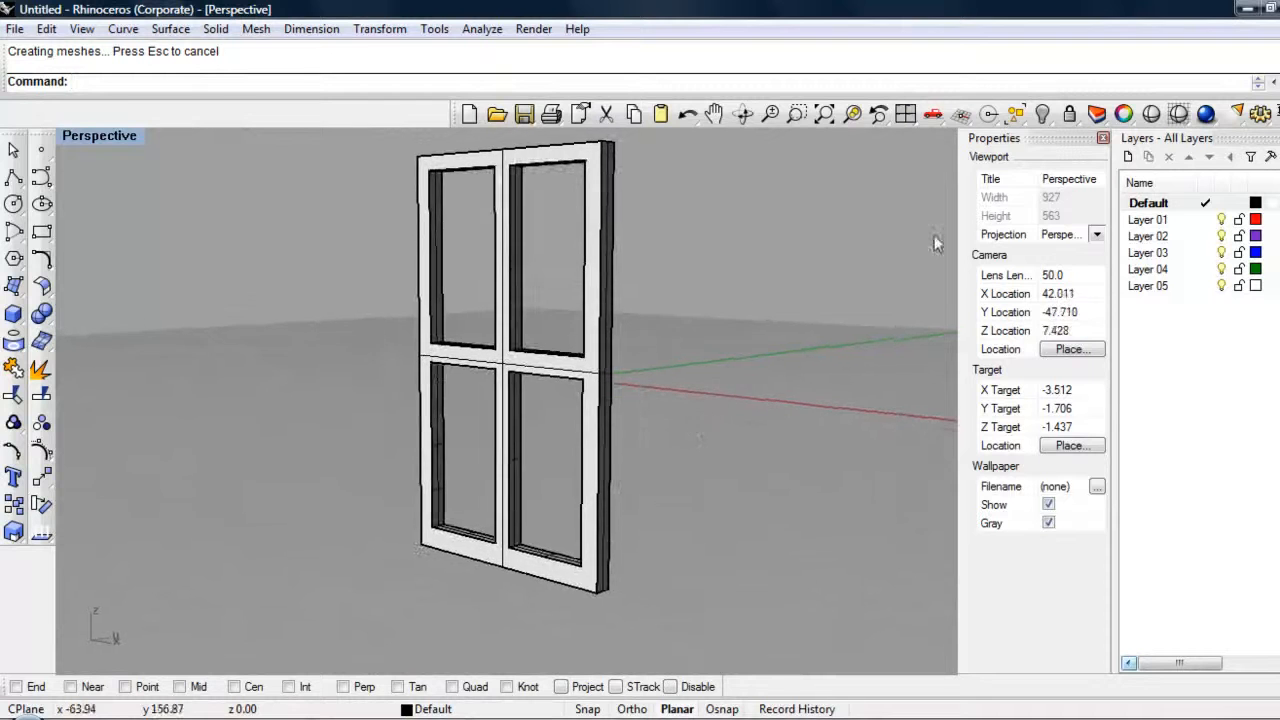
click(1210, 112)
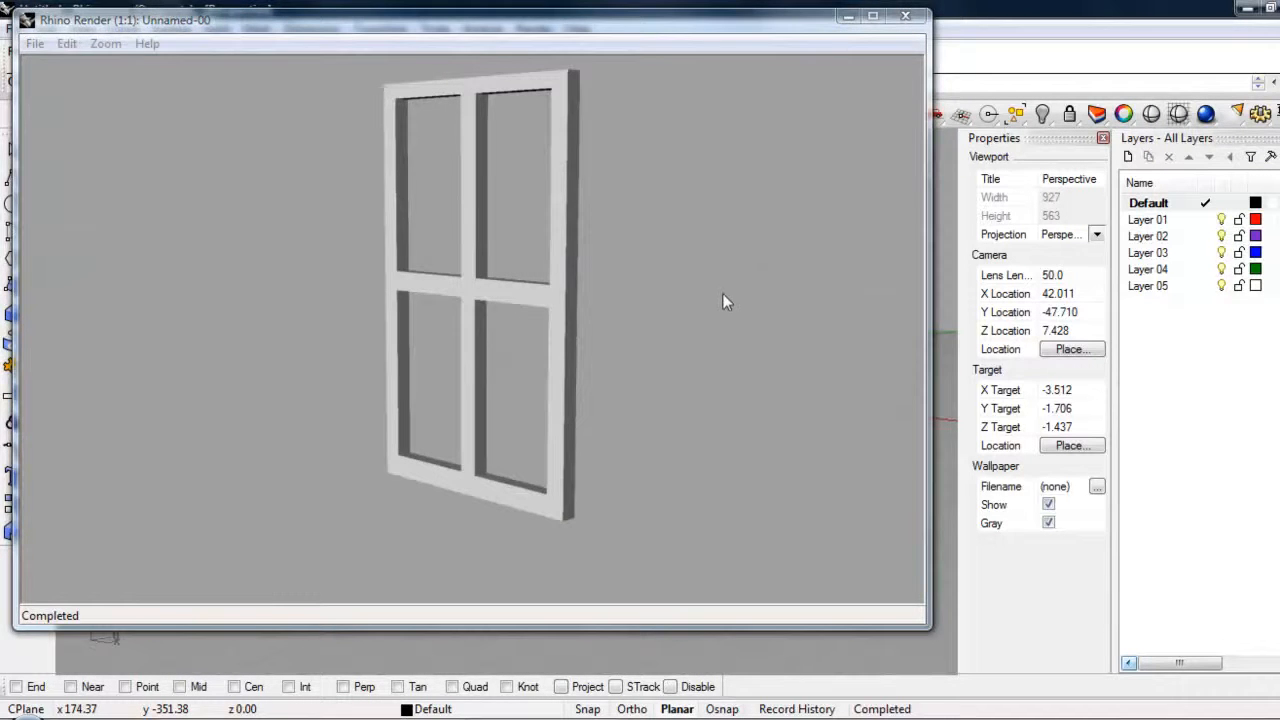
click(907, 22)
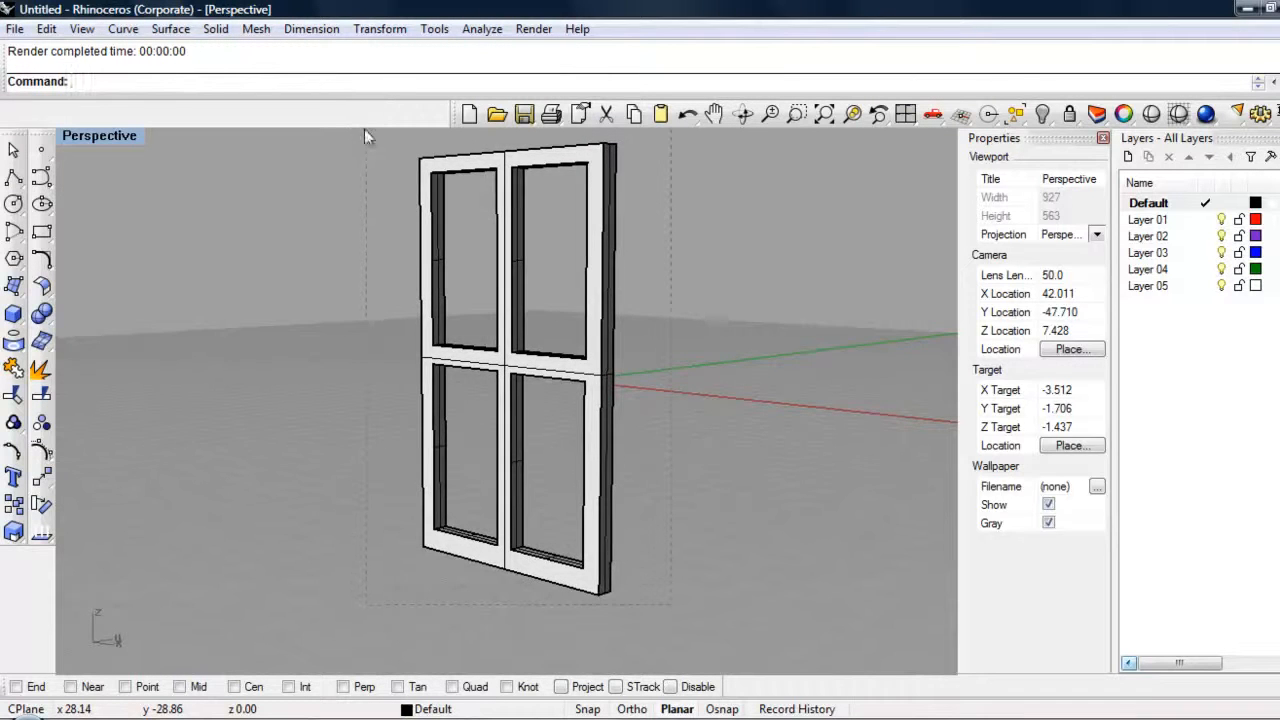
Step: Assign a Basic material to the entire window frame and set its color to dark red, RGB 132, 19, 0
drag(364, 129, 366, 132)
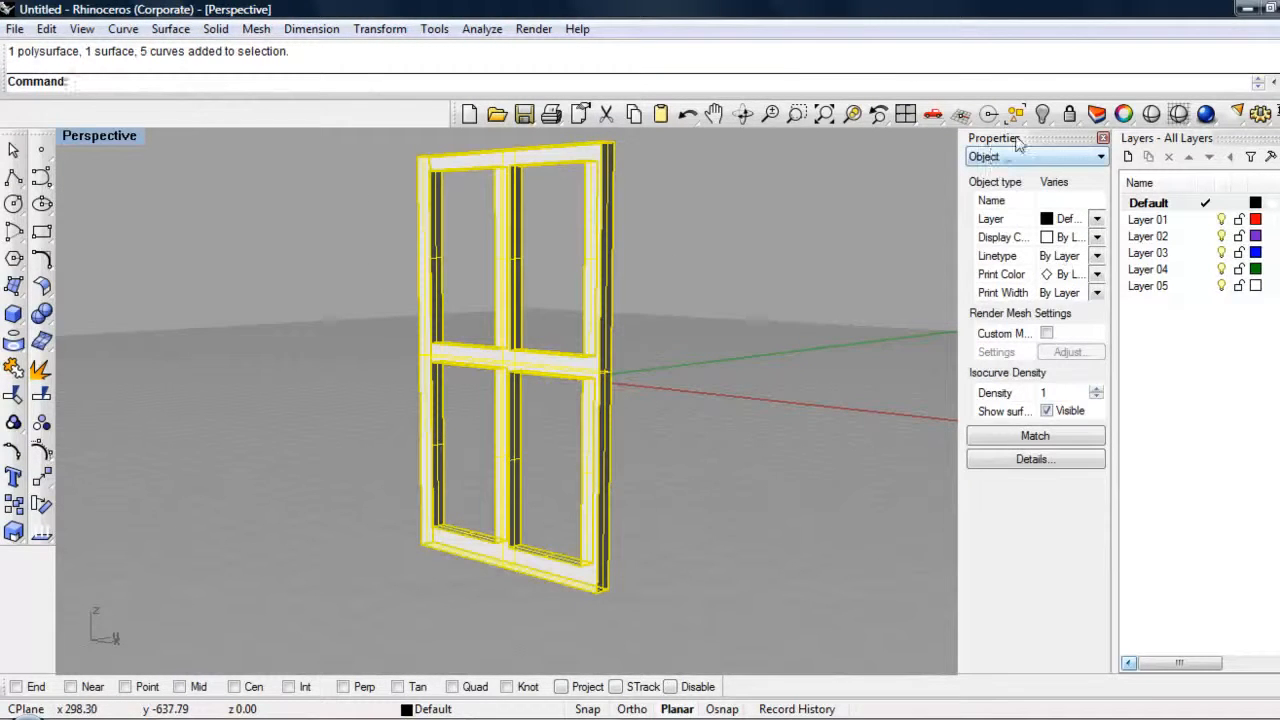
click(1097, 160)
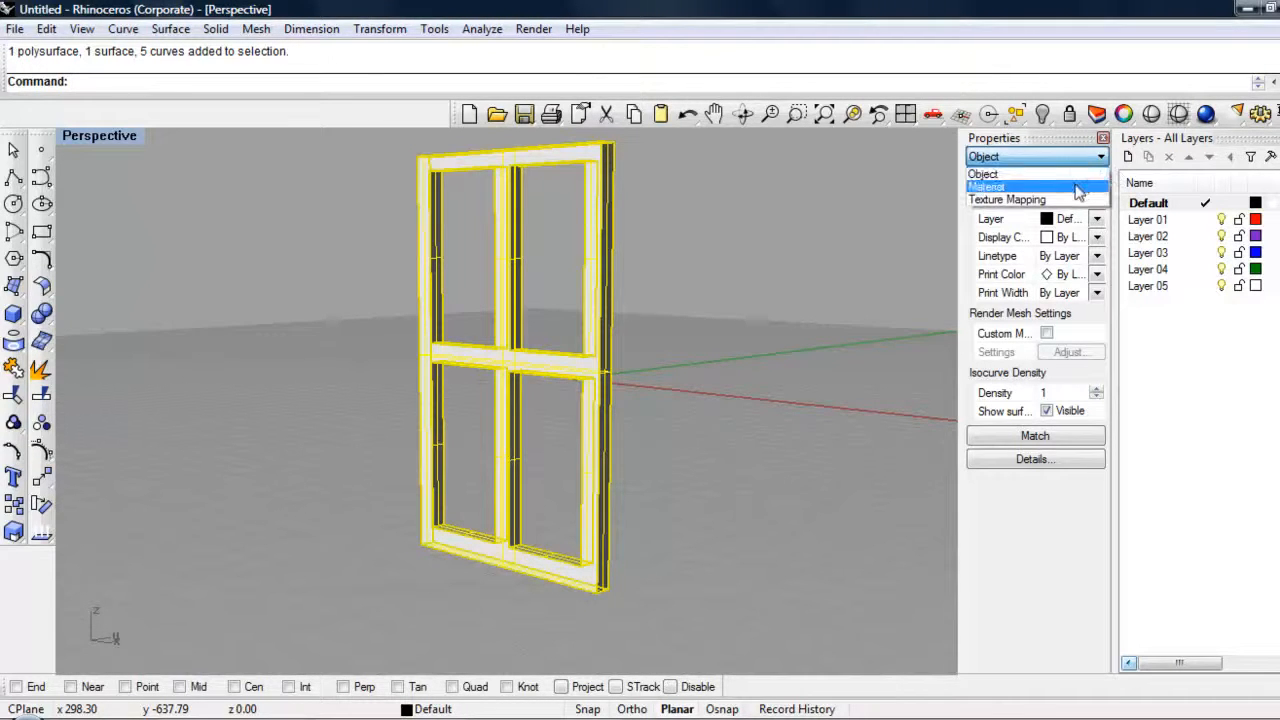
click(1077, 187)
click(993, 246)
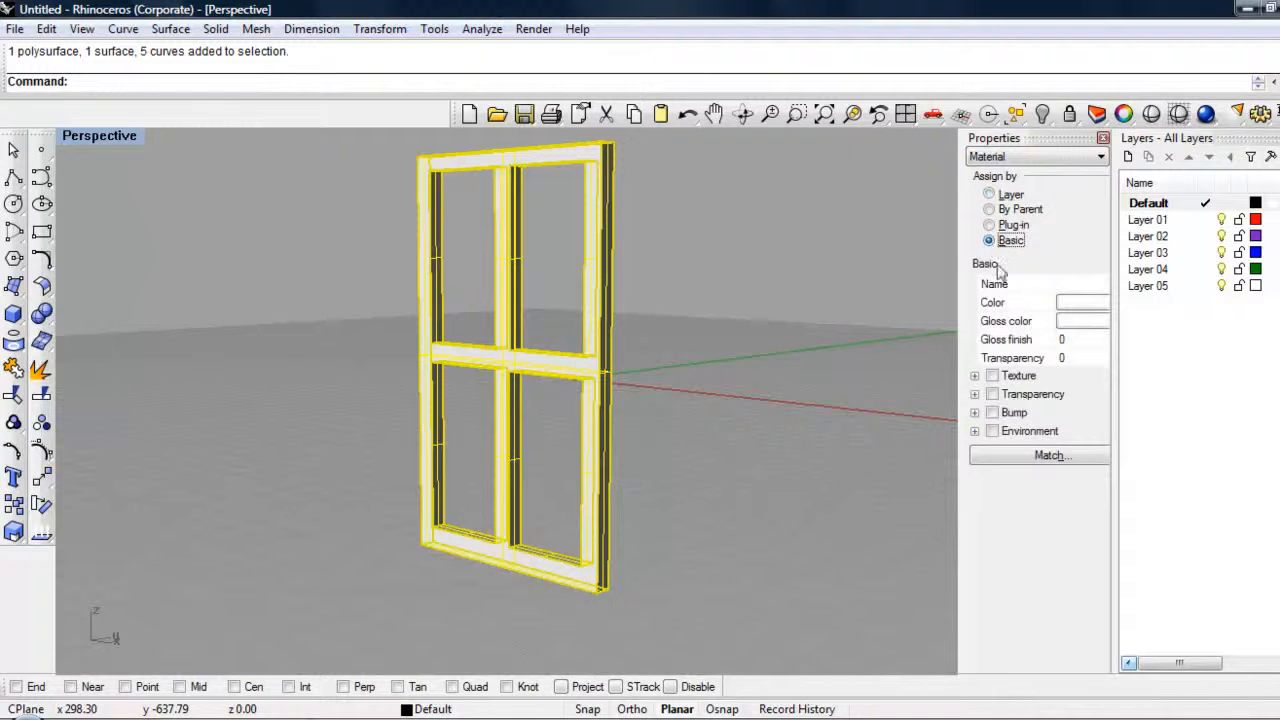
click(1081, 304)
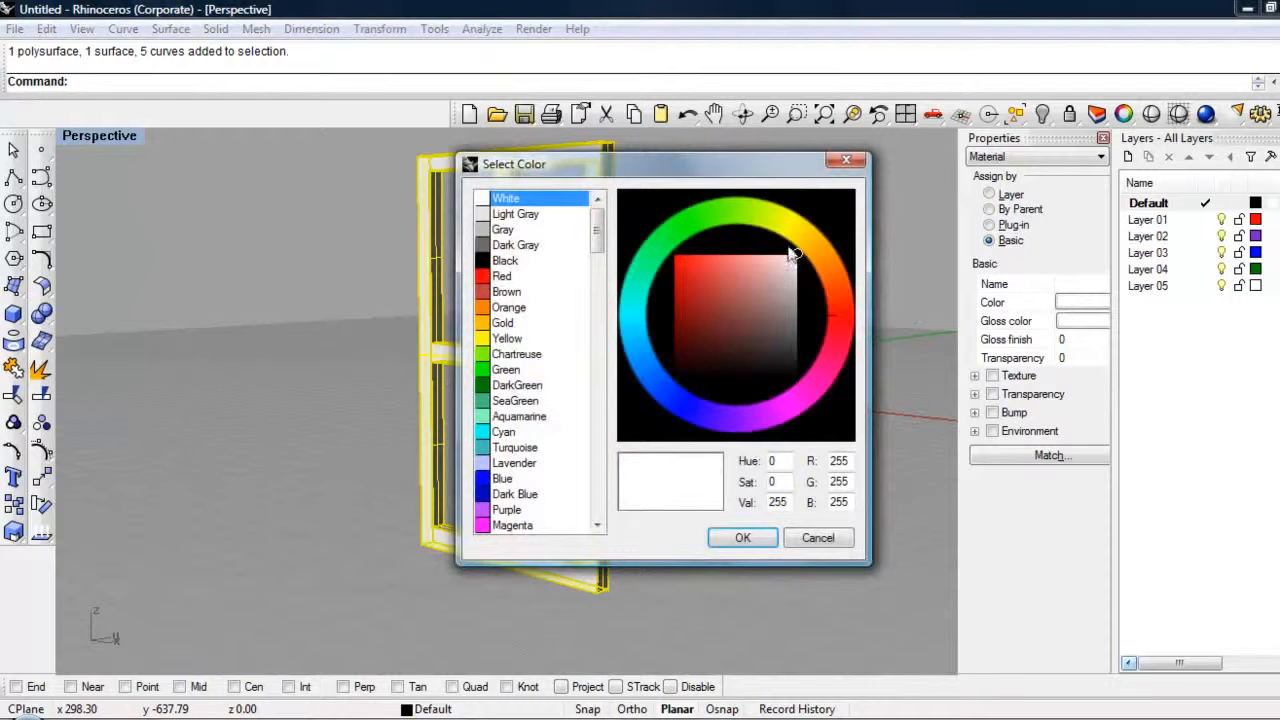
mouse_move(846, 320)
mouse_down()
mouse_move(844, 289)
mouse_move(845, 300)
mouse_up()
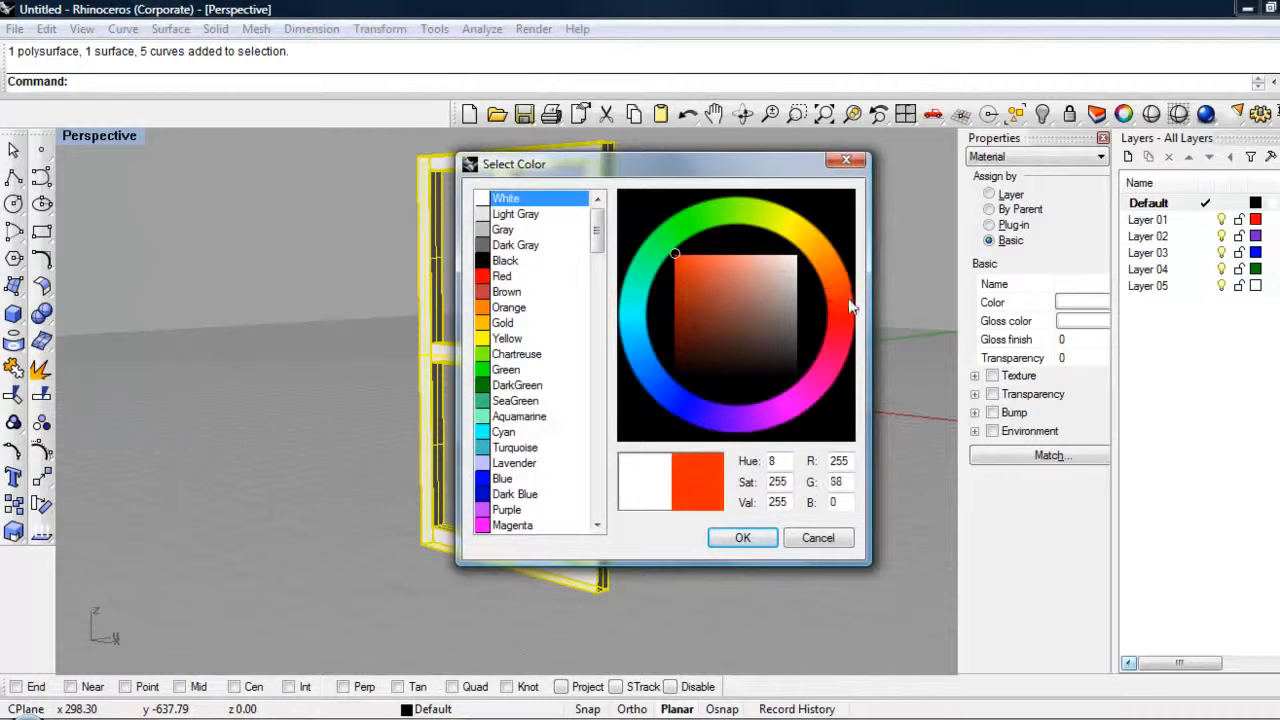
drag(676, 266, 676, 316)
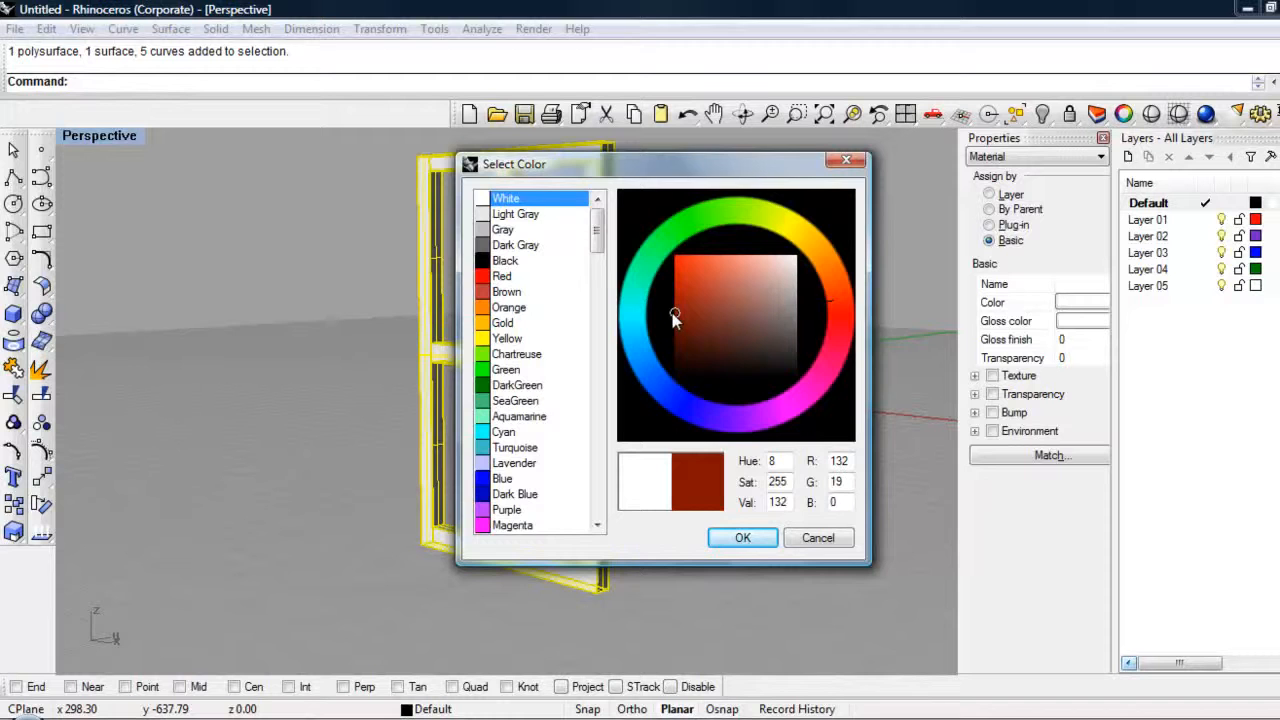
click(745, 539)
Step: Deselect the window frame and render the Perspective view to check the new material color
click(1069, 343)
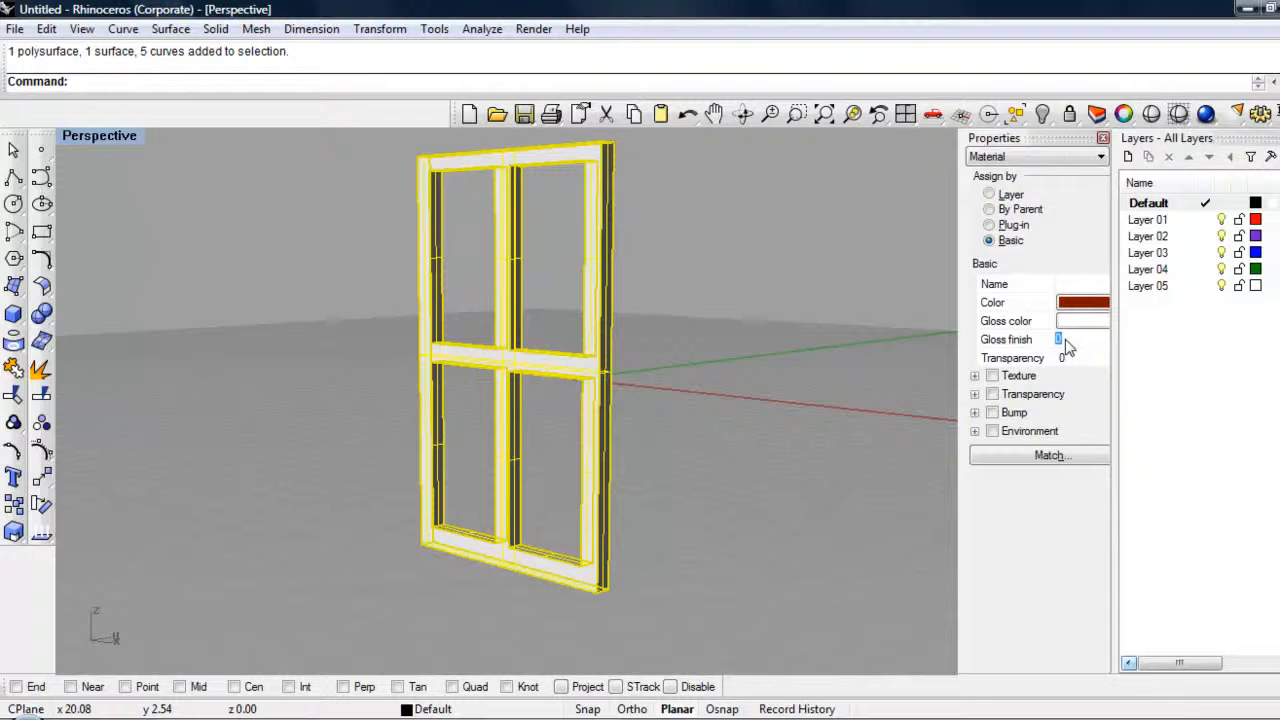
click(879, 360)
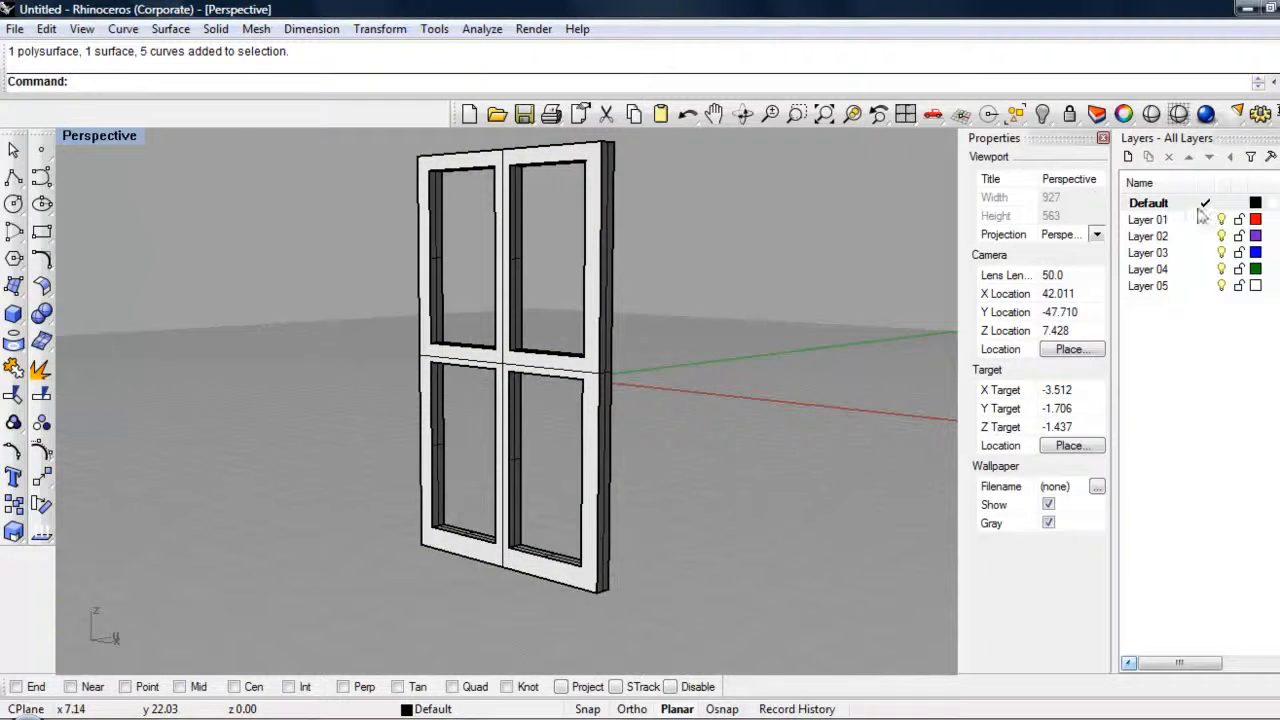
click(1179, 113)
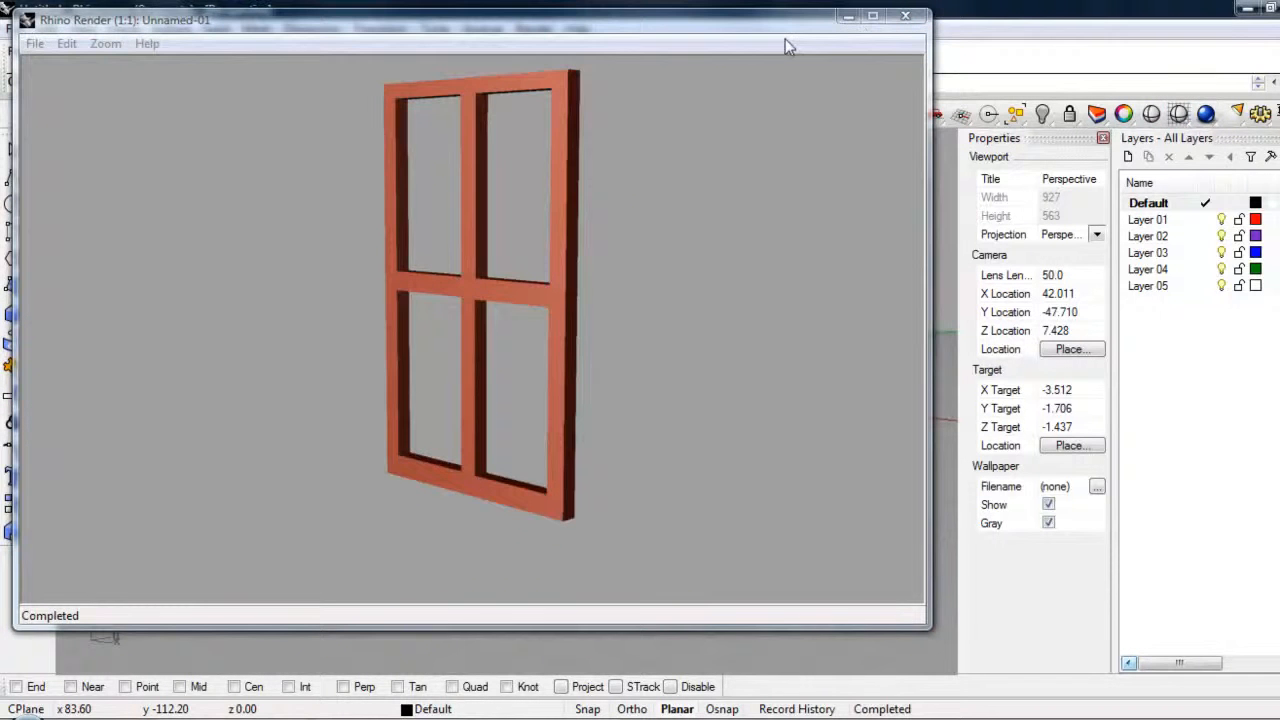